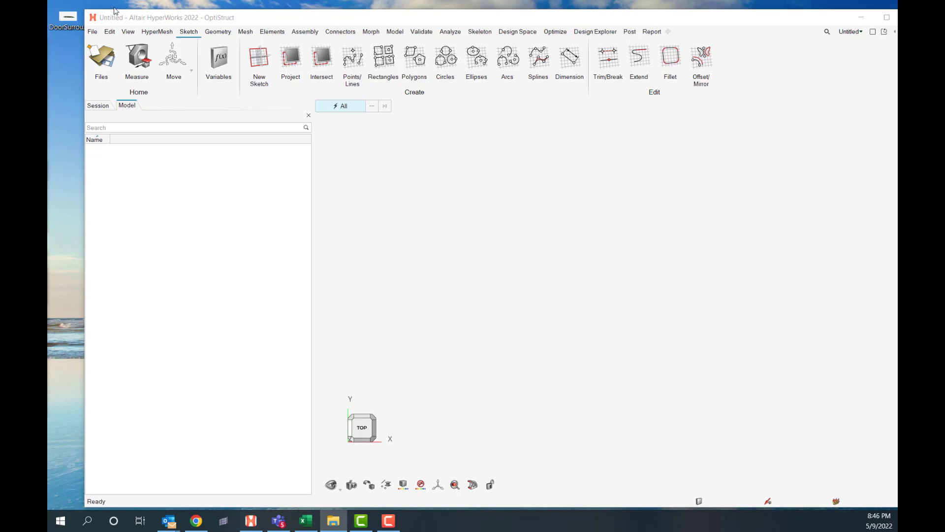
# Load DoorSurroundGeomDay2.hm in a maximized window and show the whole model
pyautogui.moveTo(82, 24); pyautogui.dragTo(492, 253)
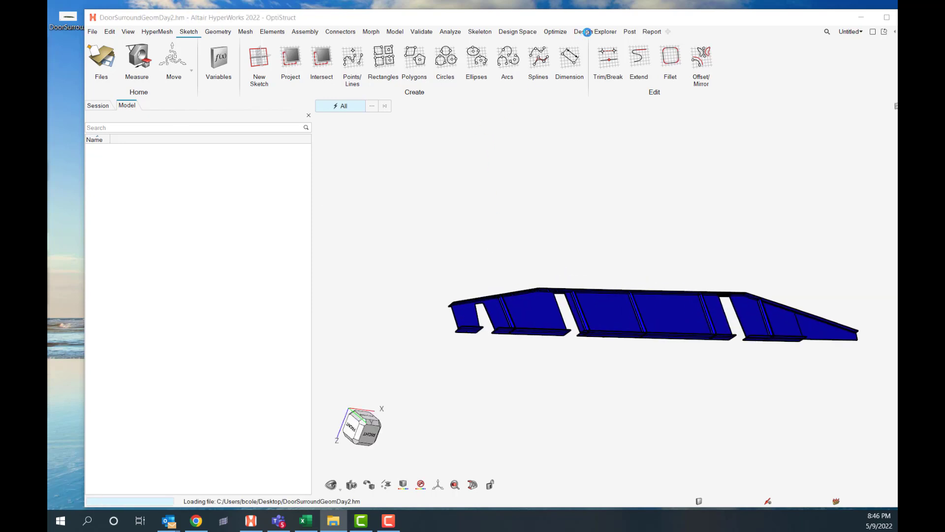
pyautogui.click(887, 17)
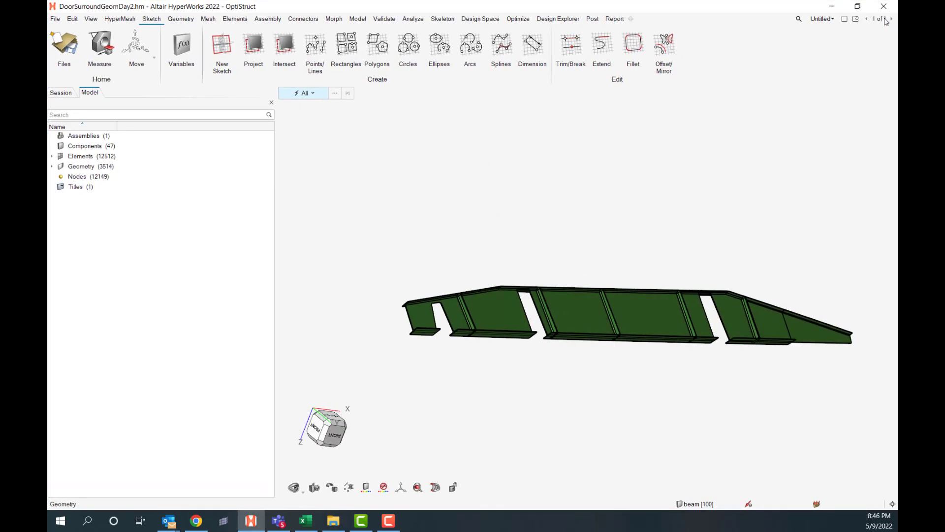
pyautogui.rightClick(362, 183)
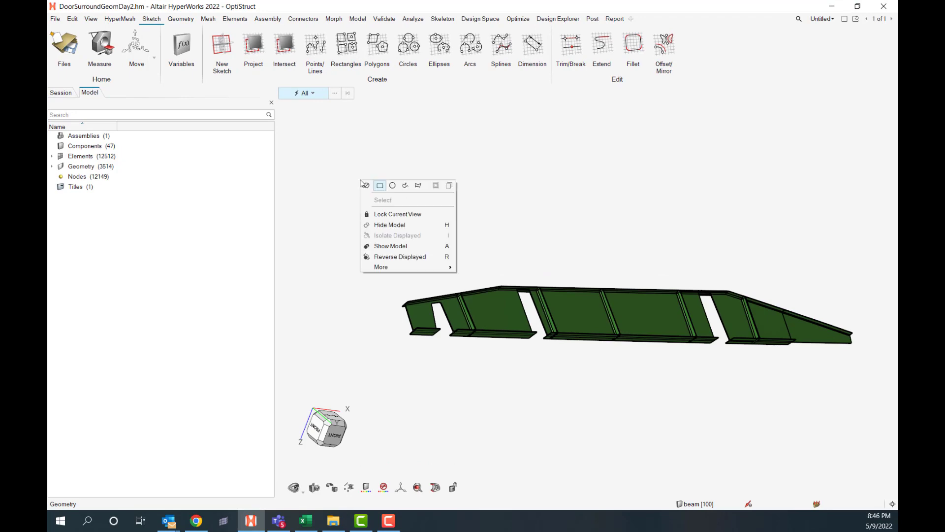
pyautogui.click(406, 245)
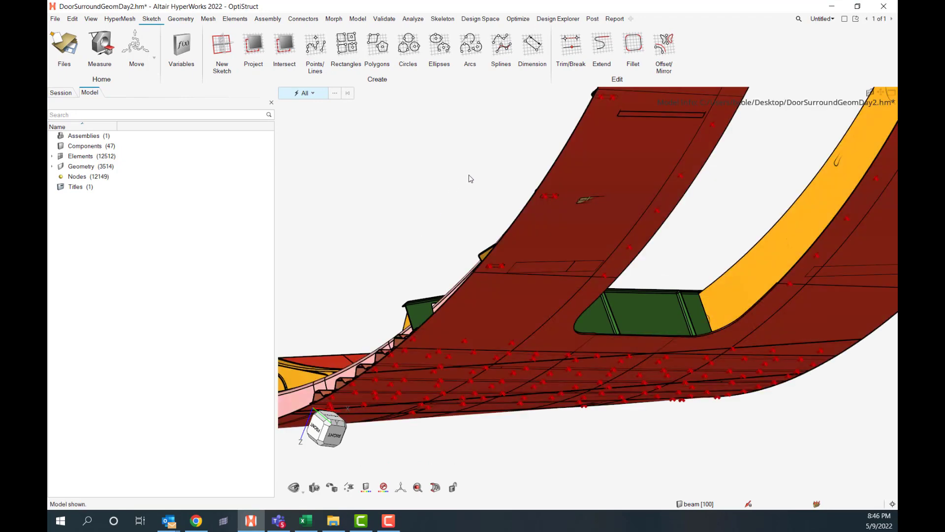
# Isolate the red skin component that contains the door cutout
pyautogui.scroll(-5, 468, 199)
pyautogui.moveTo(464, 221)
pyautogui.mouseDown(button='right')
pyautogui.moveTo(737, 230)
pyautogui.moveTo(698, 298)
pyautogui.moveTo(688, 281)
pyautogui.moveTo(636, 304)
pyautogui.moveTo(613, 298)
pyautogui.mouseUp(button='right')
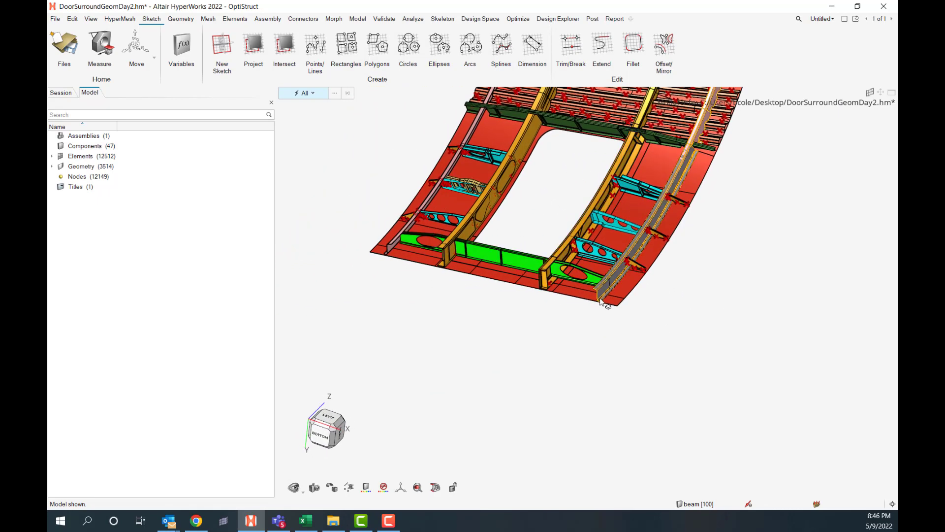
pyautogui.click(629, 294)
pyautogui.moveTo(628, 297); pyautogui.dragTo(634, 394, button='right')
pyautogui.rightClick(556, 409)
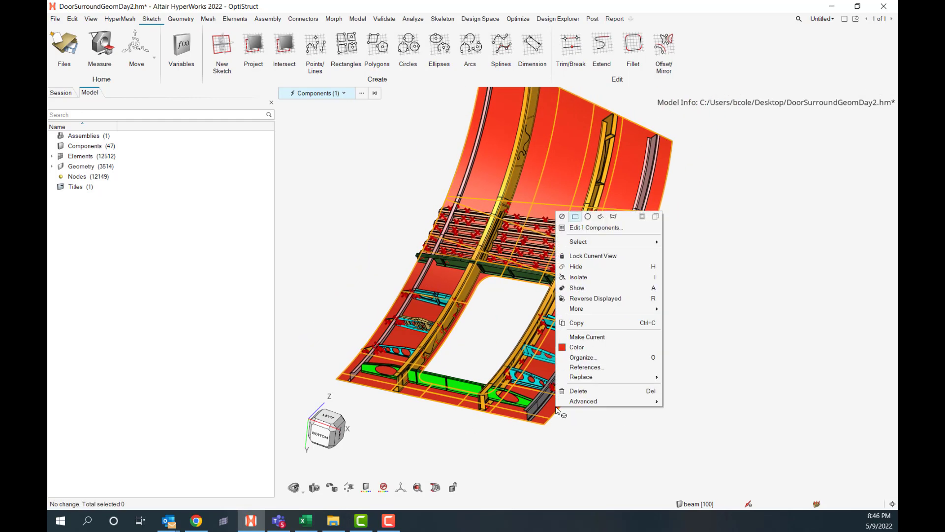
pyautogui.click(608, 284)
pyautogui.click(671, 325)
pyautogui.moveTo(677, 354); pyautogui.dragTo(374, 148, button='right')
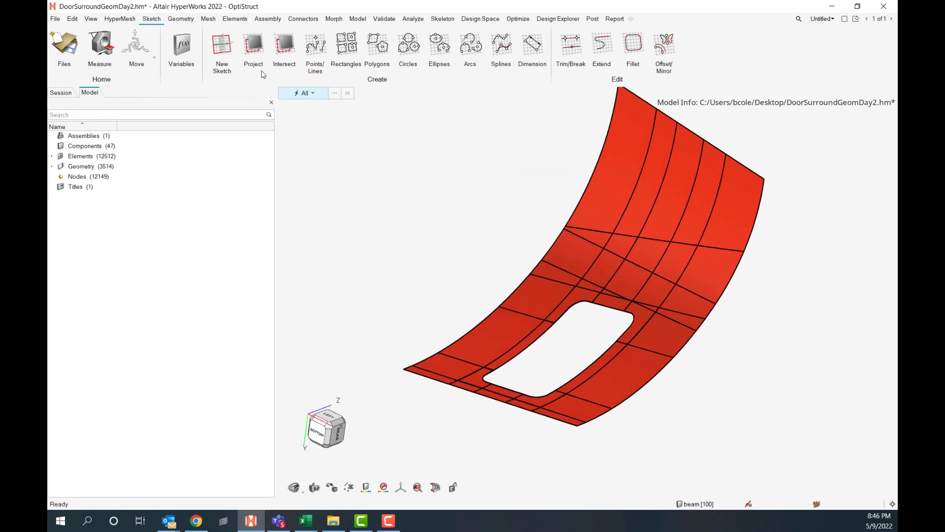
# Extract an automatic midsurface from the lower skin solid around the door cutout
pyautogui.click(185, 18)
pyautogui.click(505, 42)
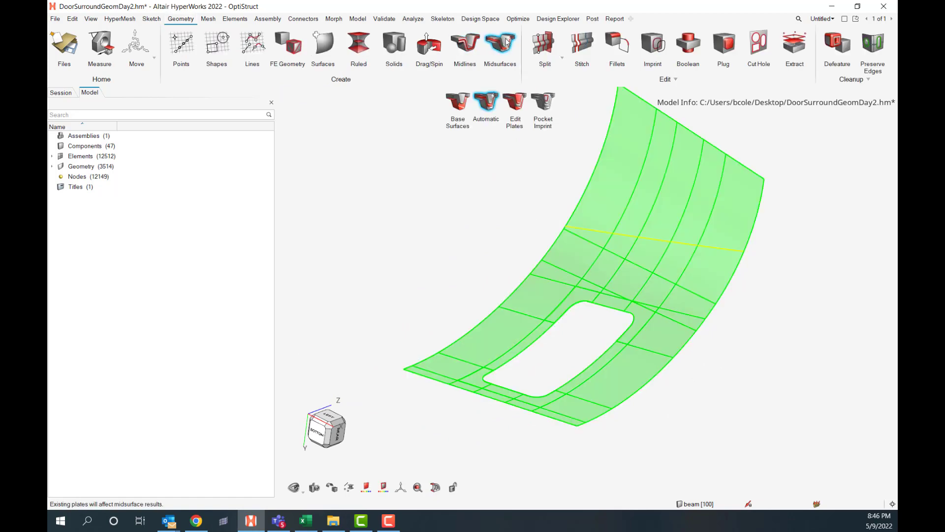
pyautogui.click(609, 387)
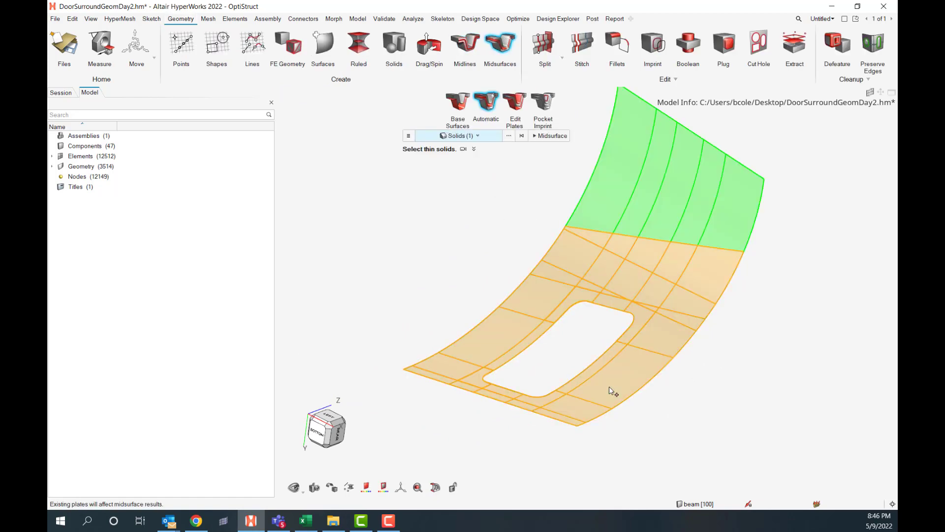
pyautogui.click(552, 136)
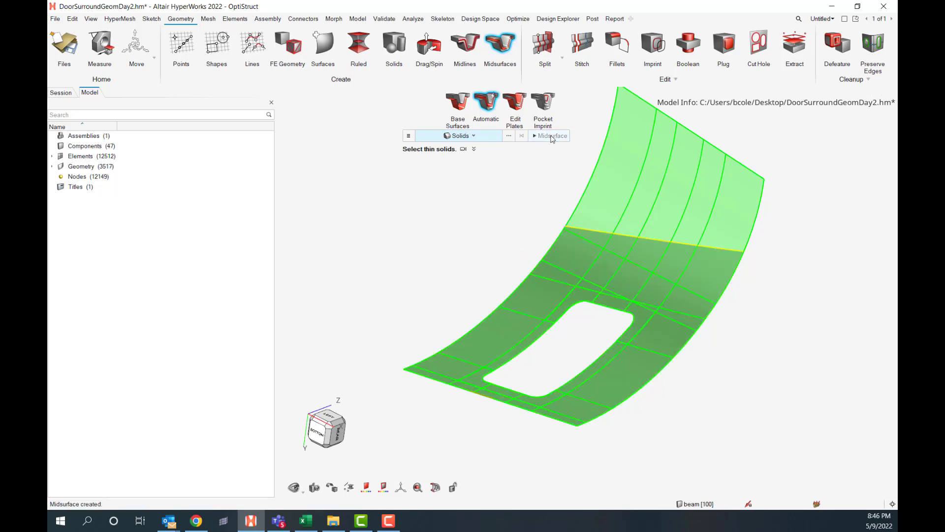
pyautogui.press('Escape')
# Hide all solids, leaving the new midsurface on display
pyautogui.moveTo(817, 334); pyautogui.dragTo(729, 342, button='right')
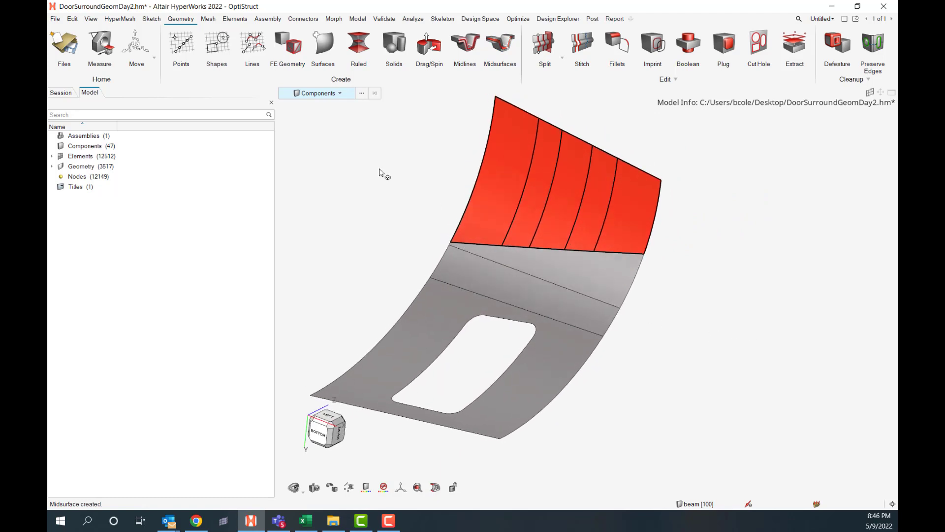
pyautogui.click(352, 99)
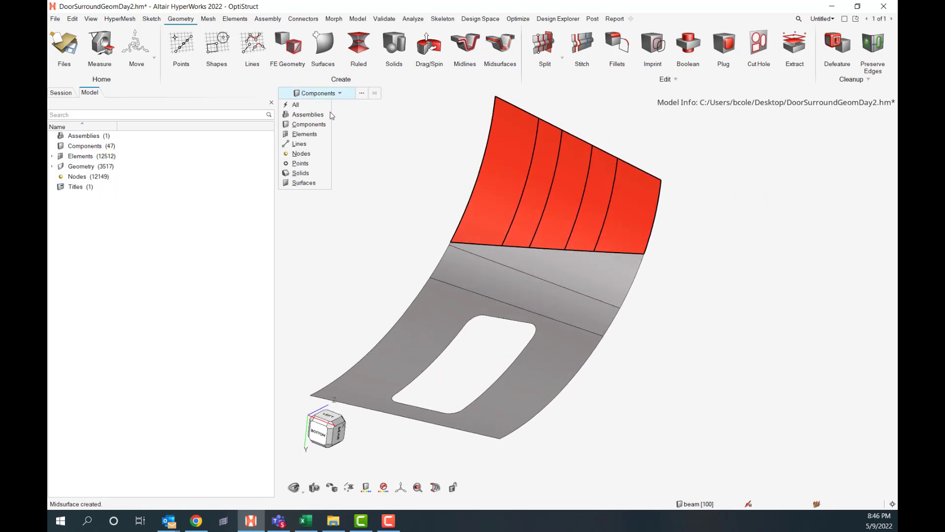
pyautogui.click(306, 172)
pyautogui.rightClick(350, 169)
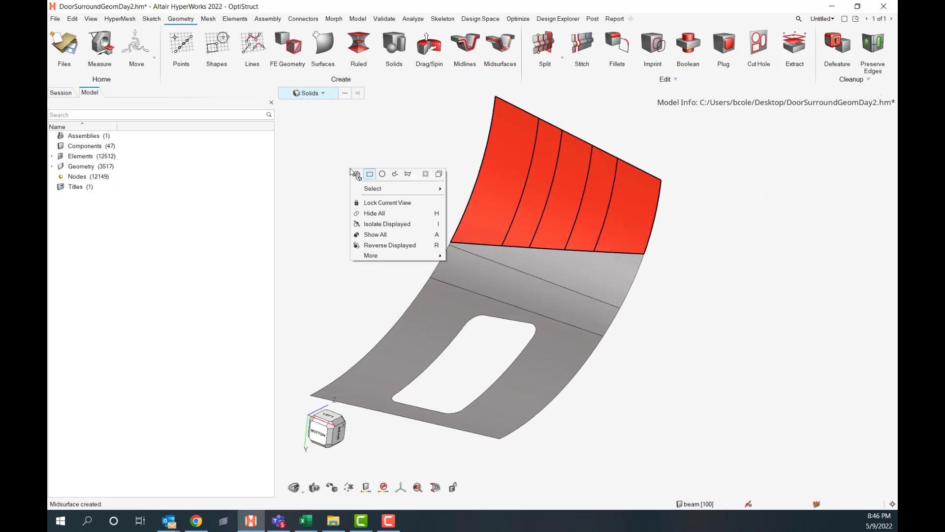
pyautogui.click(393, 217)
pyautogui.moveTo(391, 215); pyautogui.dragTo(424, 245, button='right')
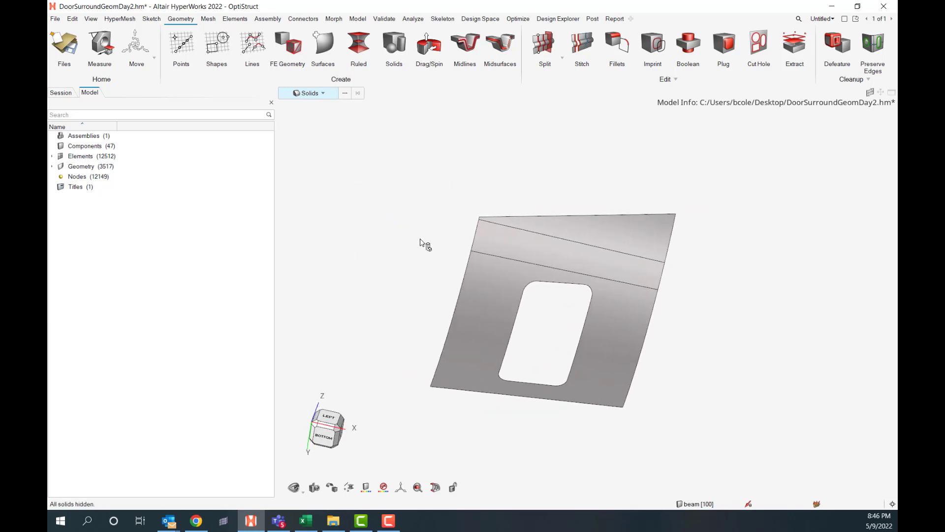
# Create a general 2D mesh on the three midsurface surfaces with an element size of 75
pyautogui.click(208, 19)
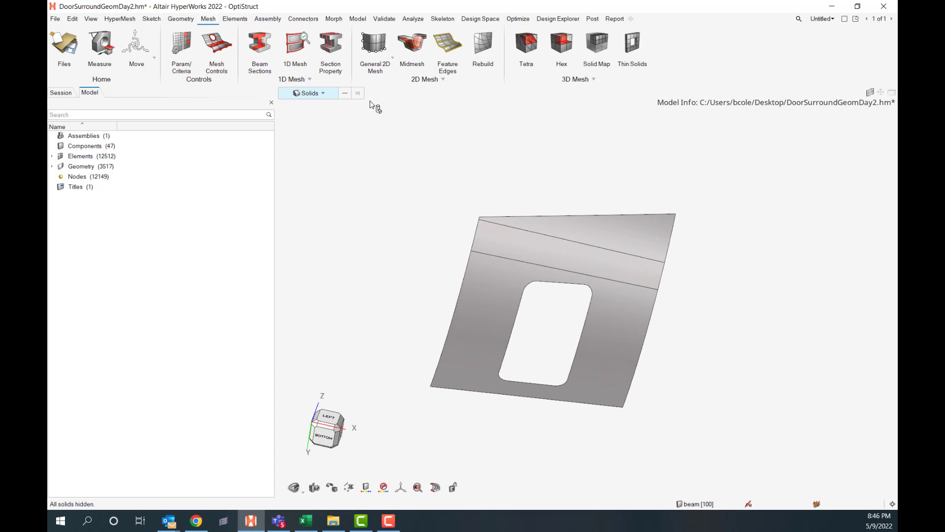
pyautogui.click(379, 53)
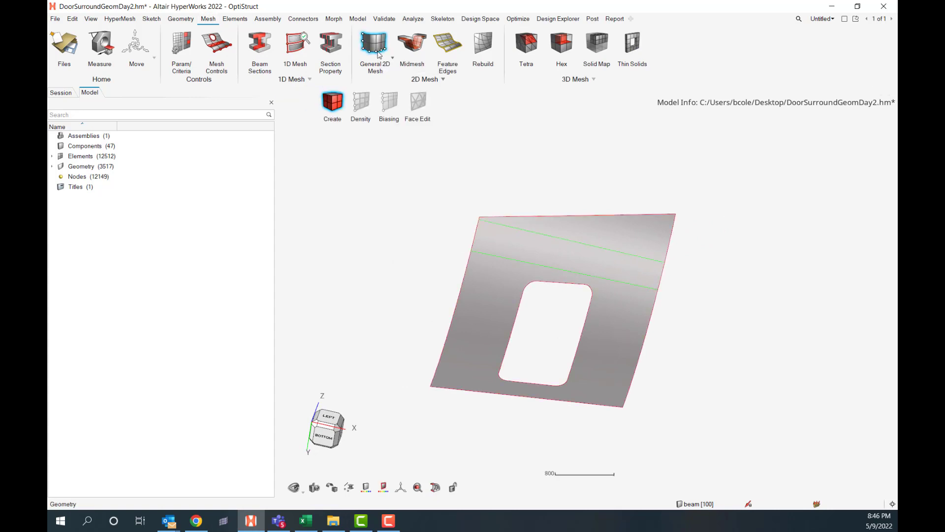
pyautogui.click(284, 129)
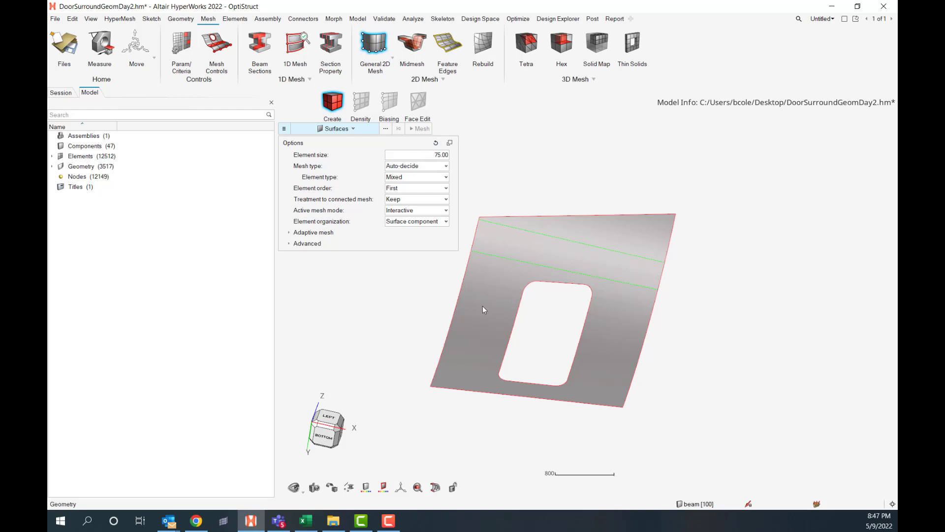
pyautogui.click(490, 191)
pyautogui.moveTo(377, 165)
pyautogui.keyDown('shift'); pyautogui.mouseDown()
pyautogui.moveTo(556, 266)
pyautogui.moveTo(743, 457)
pyautogui.mouseUp(); pyautogui.keyUp('shift')
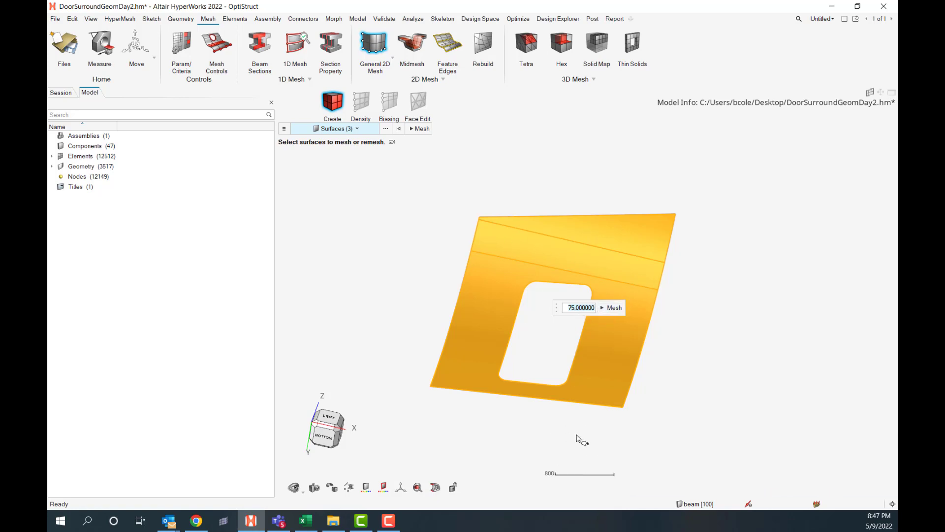
pyautogui.scroll(5, 576, 458)
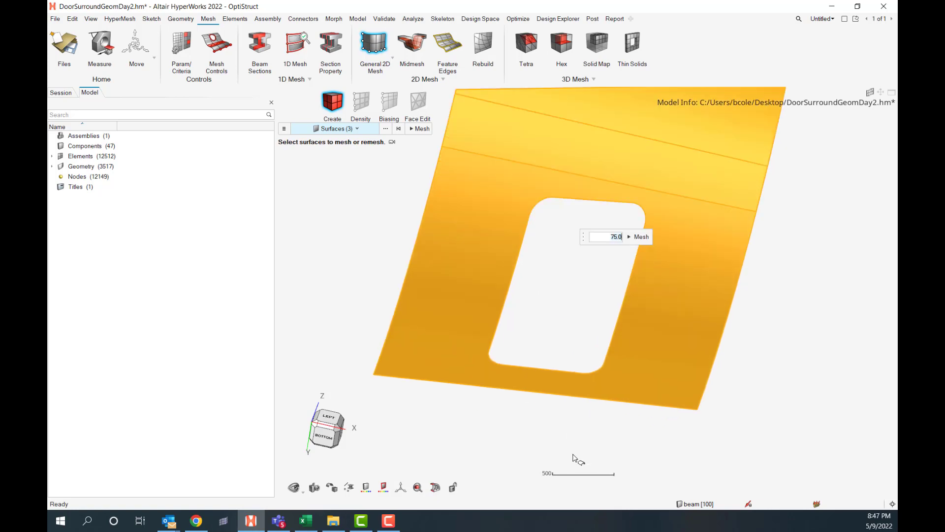
pyautogui.scroll(4, 582, 430)
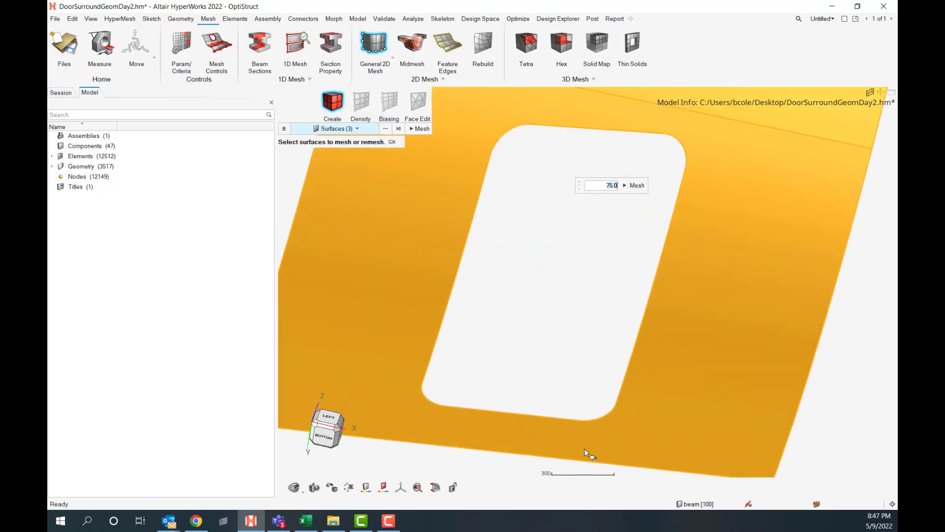
pyautogui.scroll(-6, 584, 449)
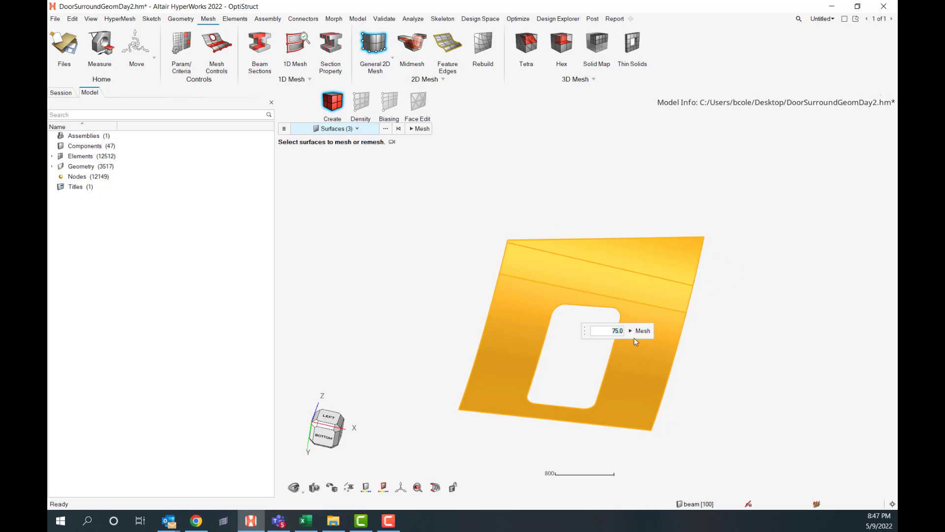
pyautogui.click(653, 333)
# Examine the mesh pattern and edge densities around the door cutout's upper corners
pyautogui.keyDown('ctrl'); pyautogui.moveTo(722, 318); pyautogui.dragTo(680, 319); pyautogui.keyUp('ctrl')
pyautogui.keyDown('ctrl'); pyautogui.moveTo(652, 316); pyautogui.dragTo(686, 303, button='right'); pyautogui.keyUp('ctrl')
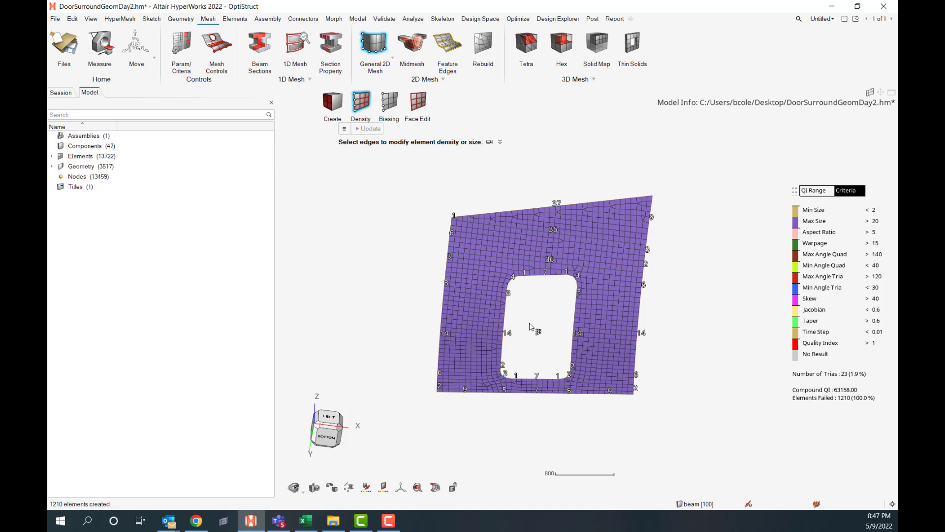
pyautogui.scroll(5, 570, 280)
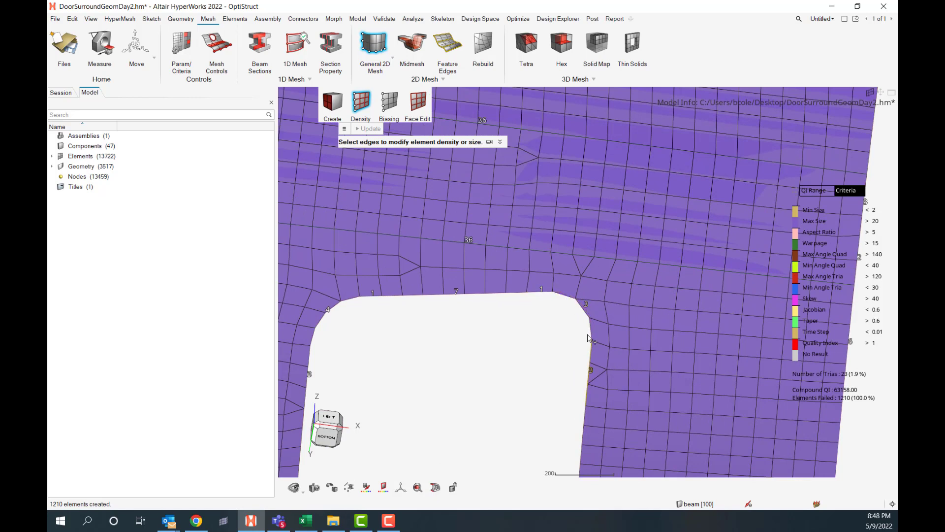
pyautogui.keyDown('ctrl'); pyautogui.moveTo(544, 369); pyautogui.dragTo(576, 302, button='right'); pyautogui.keyUp('ctrl')
pyautogui.scroll(-2, 576, 262)
pyautogui.scroll(-3, 576, 262)
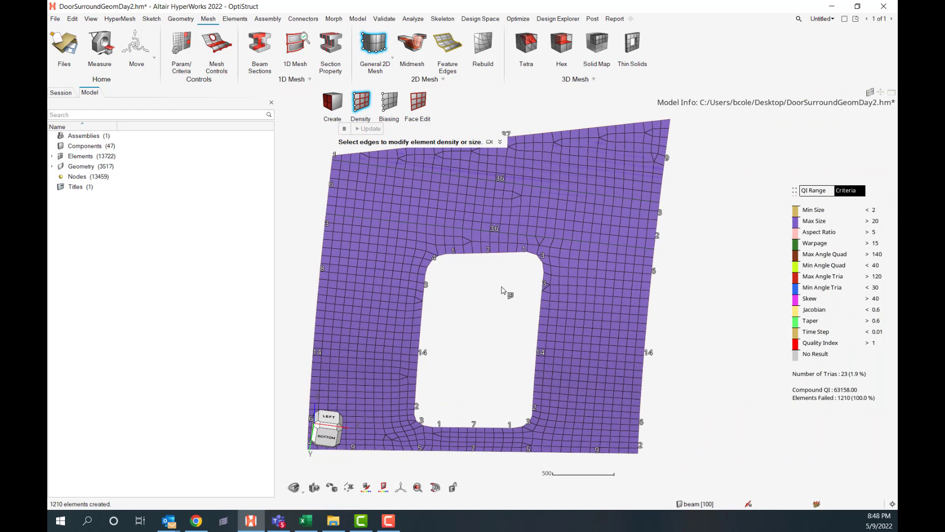
pyautogui.keyDown('ctrl'); pyautogui.moveTo(500, 318); pyautogui.dragTo(582, 295, button='right'); pyautogui.keyUp('ctrl')
# Set the element density of the door cutout's long left edge to 19
pyautogui.click(515, 326)
pyautogui.moveTo(527, 334); pyautogui.dragTo(527, 358)
pyautogui.click(583, 357)
pyautogui.click(583, 357)
pyautogui.click(583, 356)
pyautogui.click(584, 357)
pyautogui.click(583, 357)
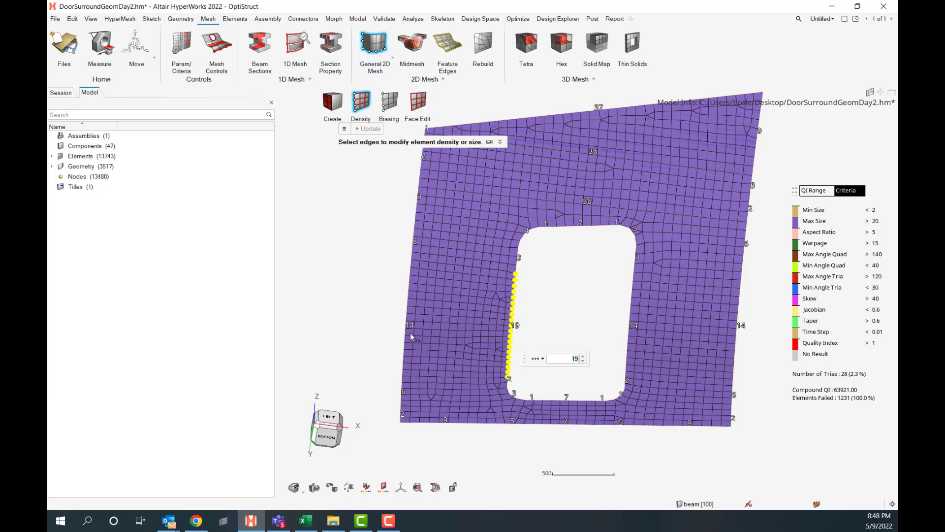
pyautogui.click(593, 302)
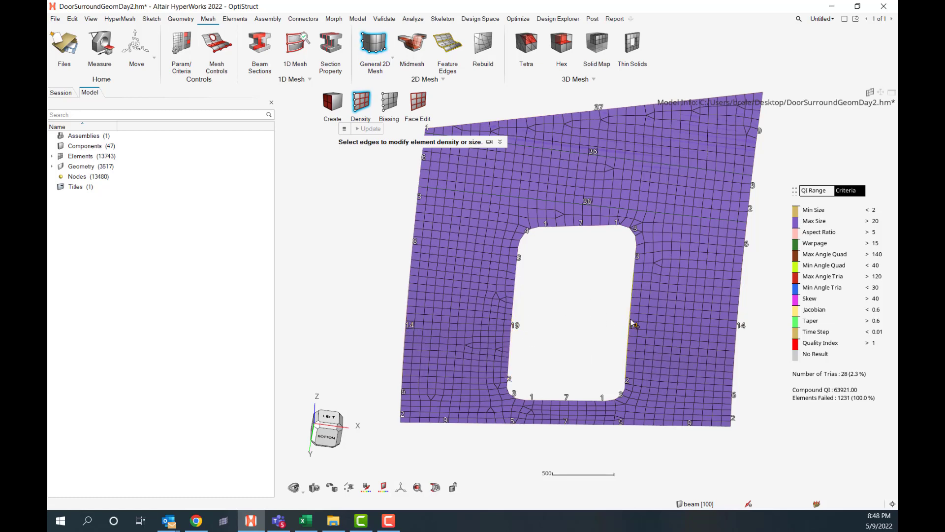
# Raise the element densities together to 18 on the skin's outer left edge and 23 on the cutout's left edge
pyautogui.click(406, 327)
pyautogui.click(511, 327)
pyautogui.scroll(4, 582, 357)
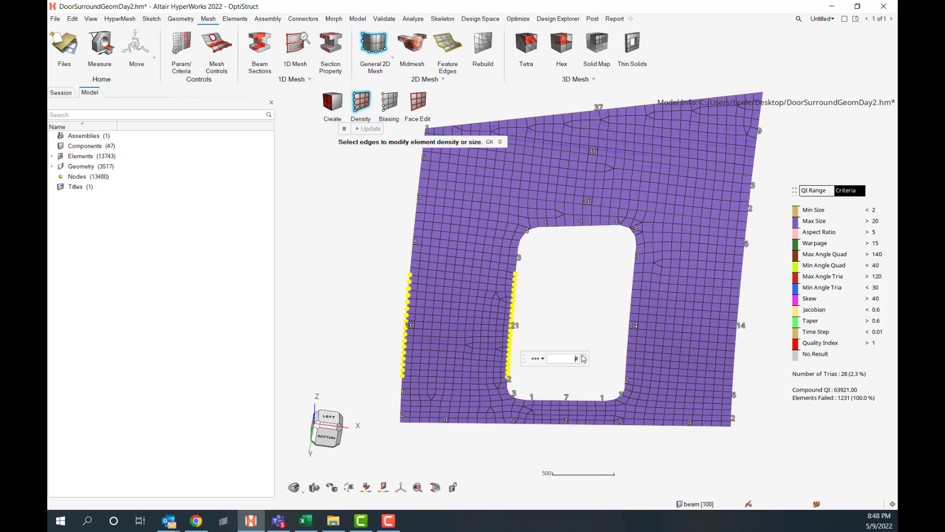
pyautogui.middleClick(563, 327)
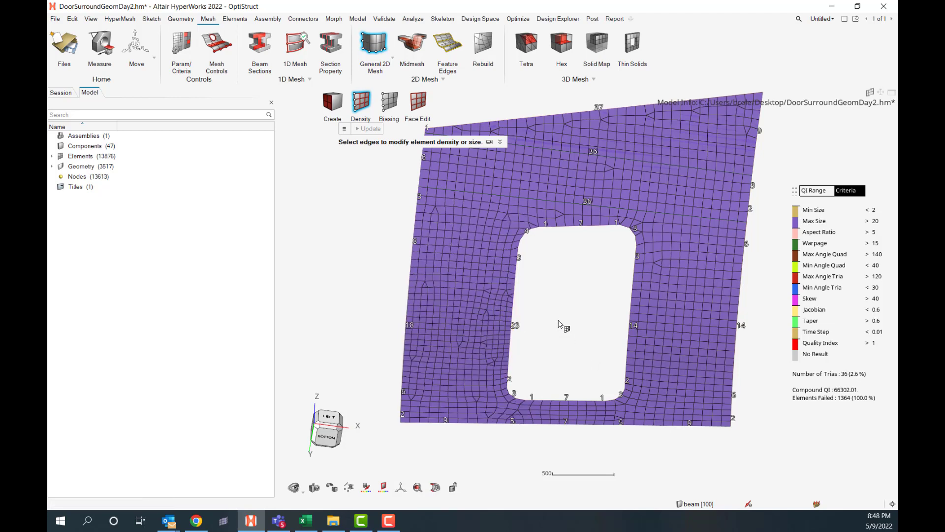
pyautogui.scroll(-1, 566, 300)
pyautogui.scroll(-3, 514, 305)
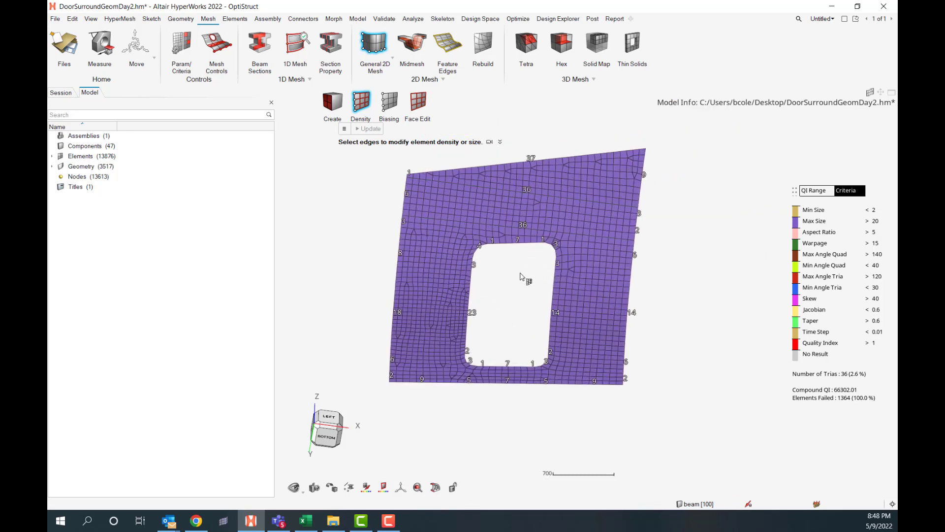
pyautogui.keyDown('ctrl'); pyautogui.moveTo(523, 279); pyautogui.dragTo(531, 306, button='right'); pyautogui.keyUp('ctrl')
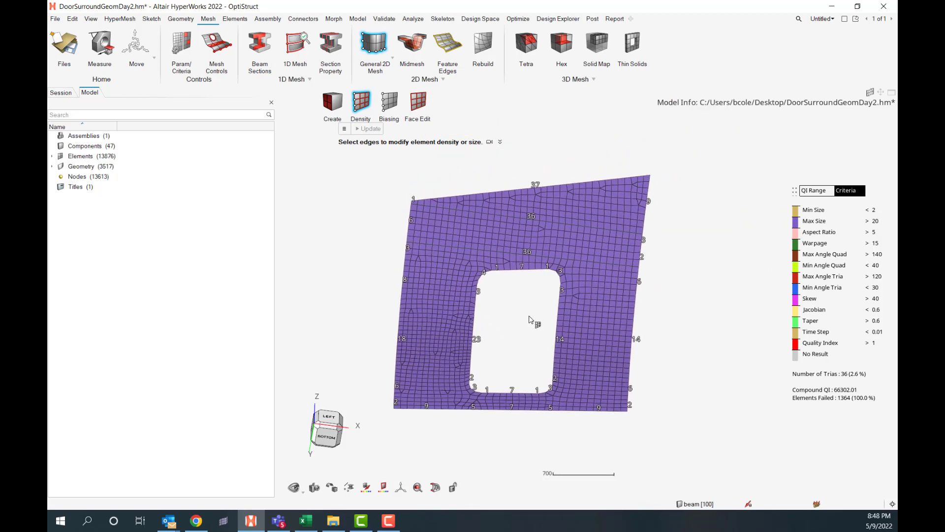
# Leave the meshing tool and delete all mesh elements on the displayed midsurface
pyautogui.press('Escape')
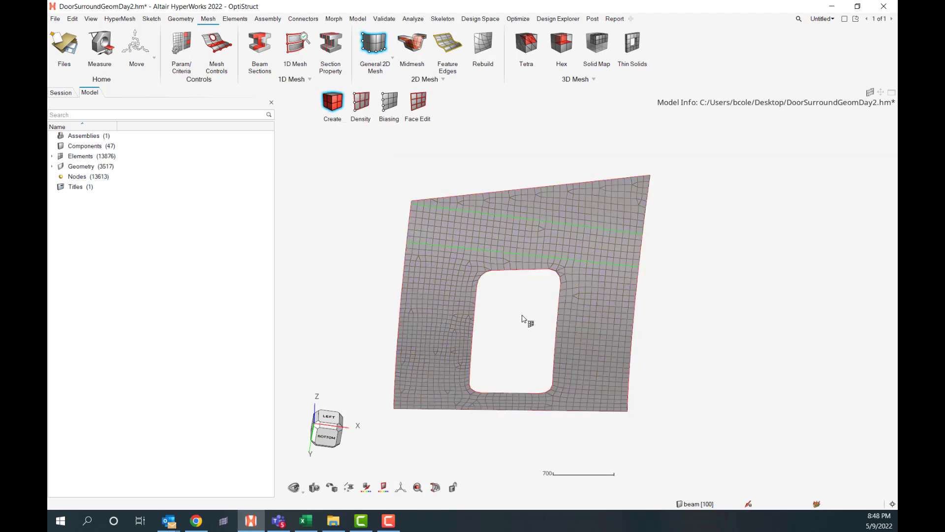
pyautogui.keyDown('ctrl'); pyautogui.moveTo(525, 320); pyautogui.dragTo(529, 325); pyautogui.keyUp('ctrl')
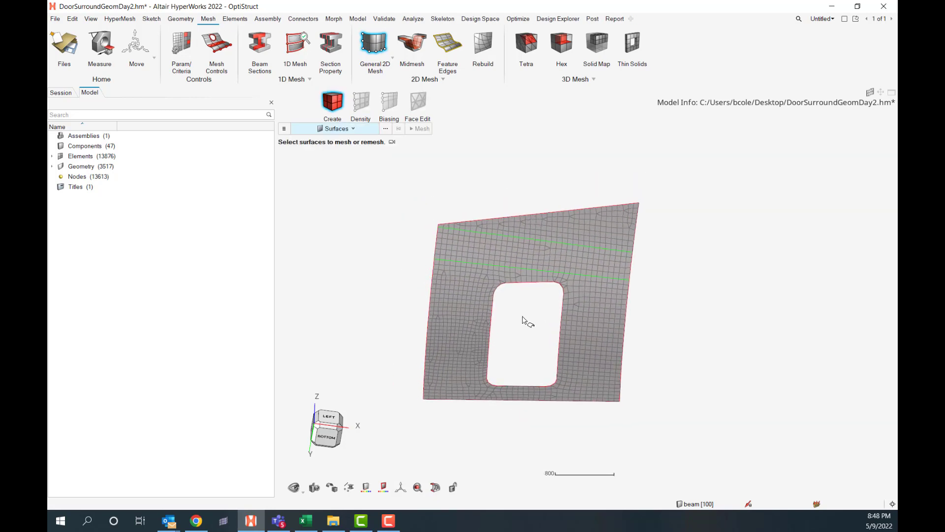
pyautogui.press('Escape')
pyautogui.keyDown('ctrl'); pyautogui.moveTo(514, 315); pyautogui.dragTo(450, 250); pyautogui.keyUp('ctrl')
pyautogui.click(322, 93)
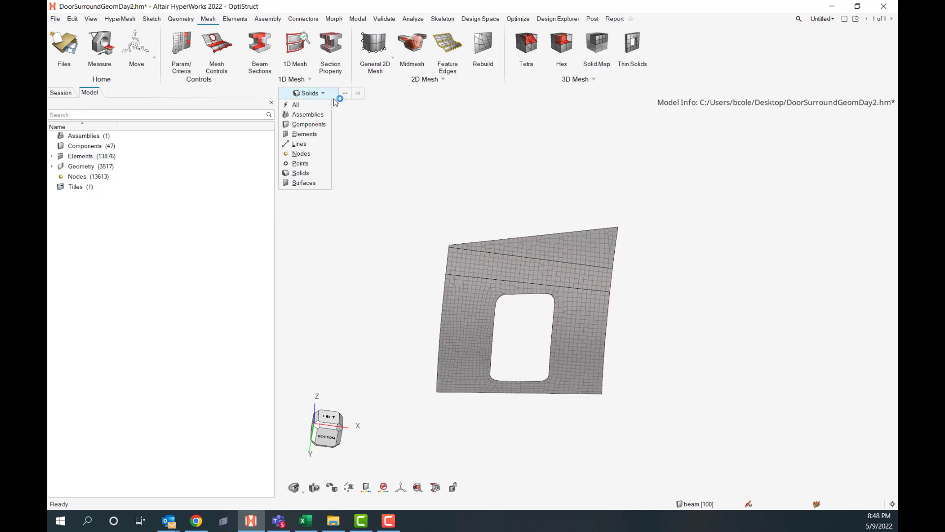
pyautogui.click(310, 135)
pyautogui.scroll(-2, 384, 245)
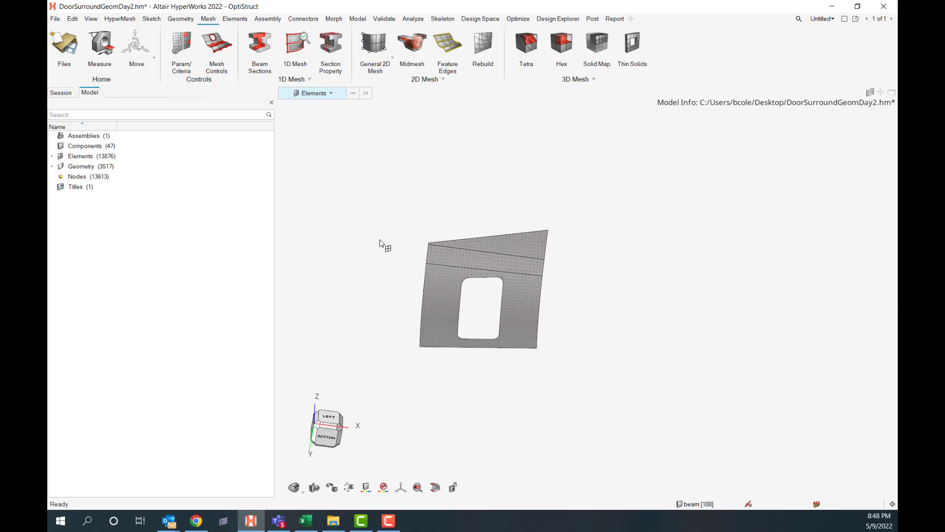
pyautogui.keyDown('ctrl'); pyautogui.moveTo(384, 245); pyautogui.dragTo(375, 219, button='right'); pyautogui.keyUp('ctrl')
pyautogui.keyDown('ctrl'); pyautogui.moveTo(390, 250); pyautogui.dragTo(395, 262); pyautogui.keyUp('ctrl')
pyautogui.keyDown('shift'); pyautogui.moveTo(367, 173); pyautogui.dragTo(601, 380); pyautogui.keyUp('shift')
pyautogui.press('Delete')
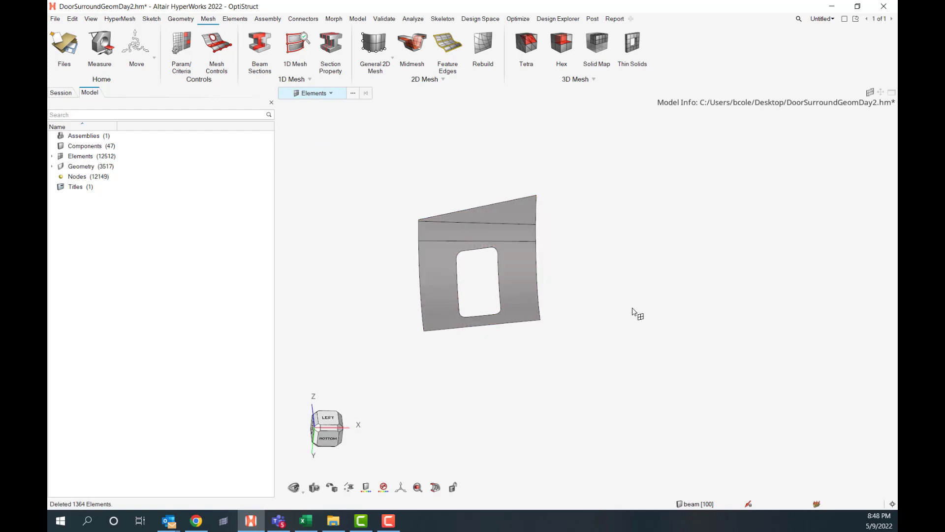
# Create a 2D mesh on all three displayed surfaces with element type Quads and an element size of 75
pyautogui.click(374, 44)
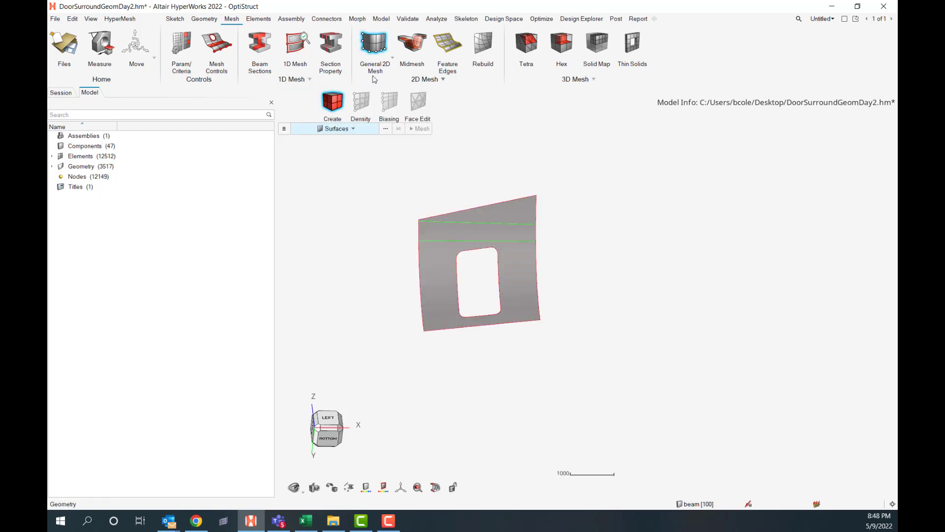
pyautogui.click(285, 130)
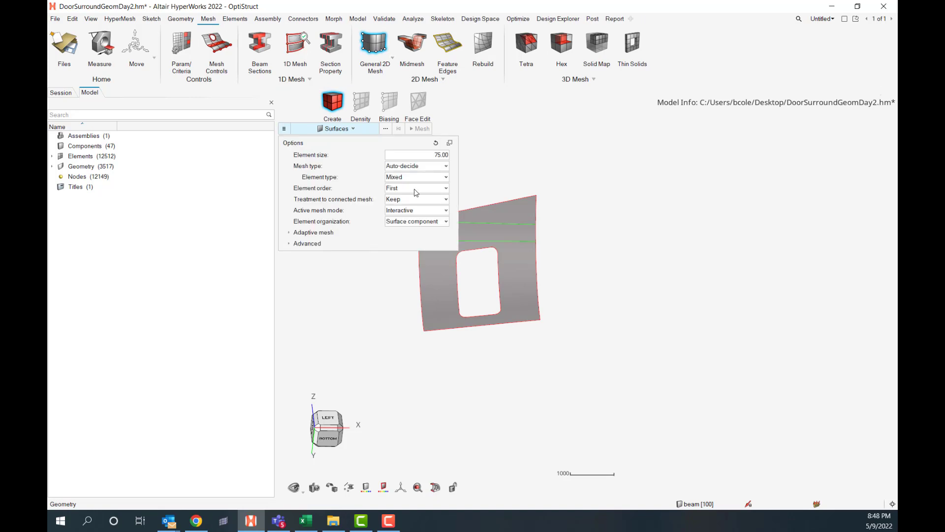
pyautogui.click(395, 178)
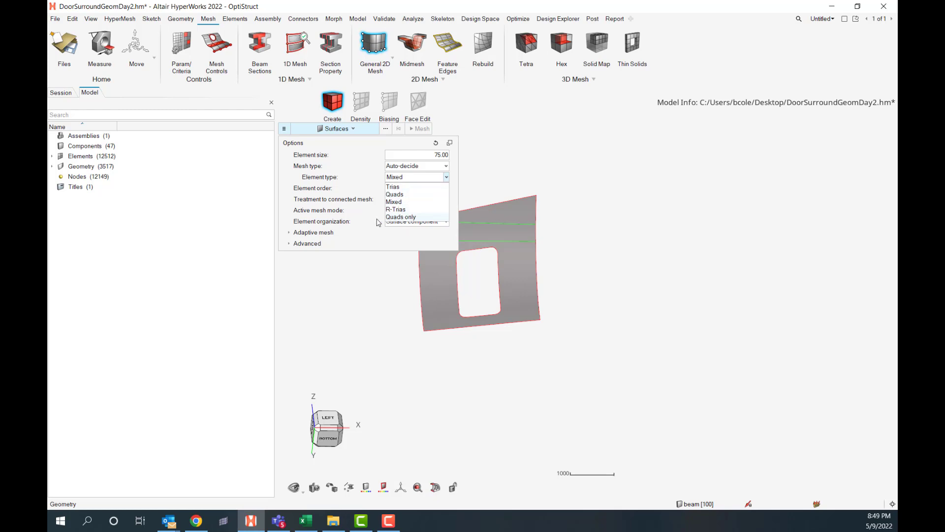
pyautogui.click(405, 195)
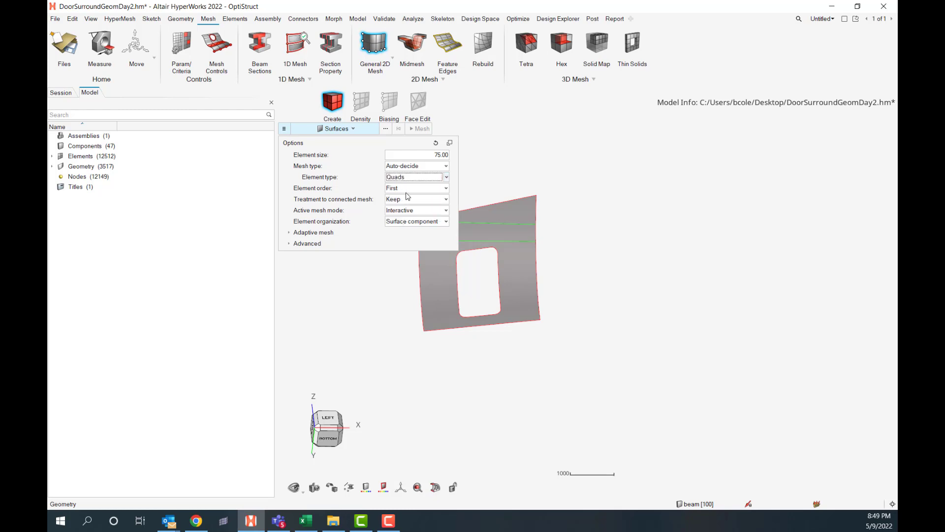
pyautogui.click(477, 190)
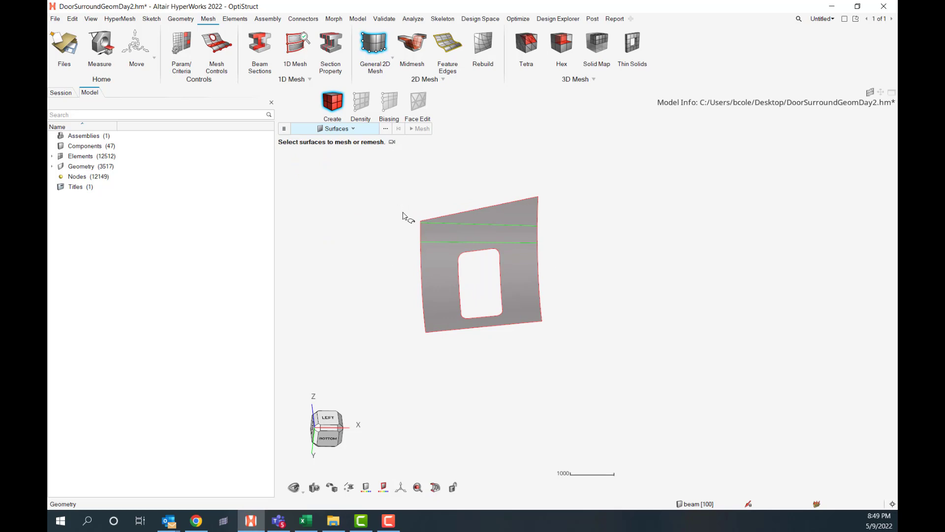
pyautogui.moveTo(373, 181); pyautogui.dragTo(606, 376)
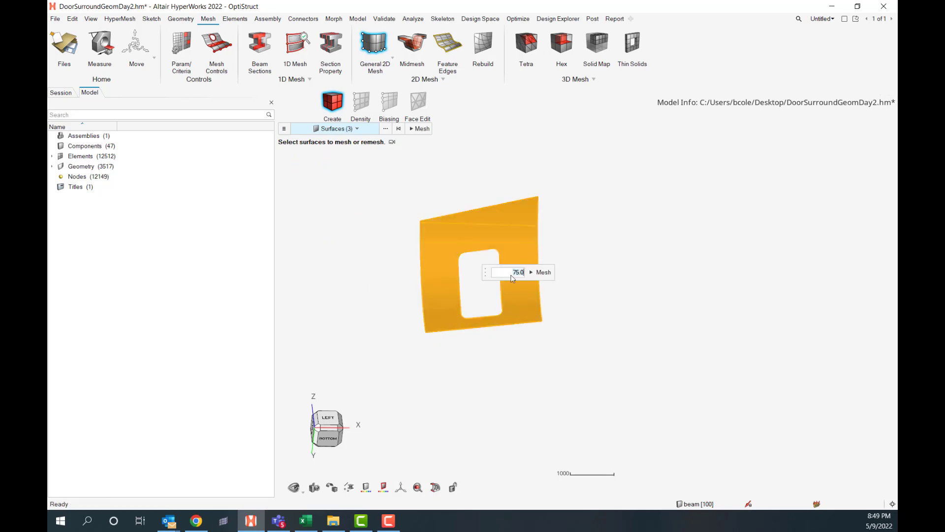
pyautogui.click(544, 272)
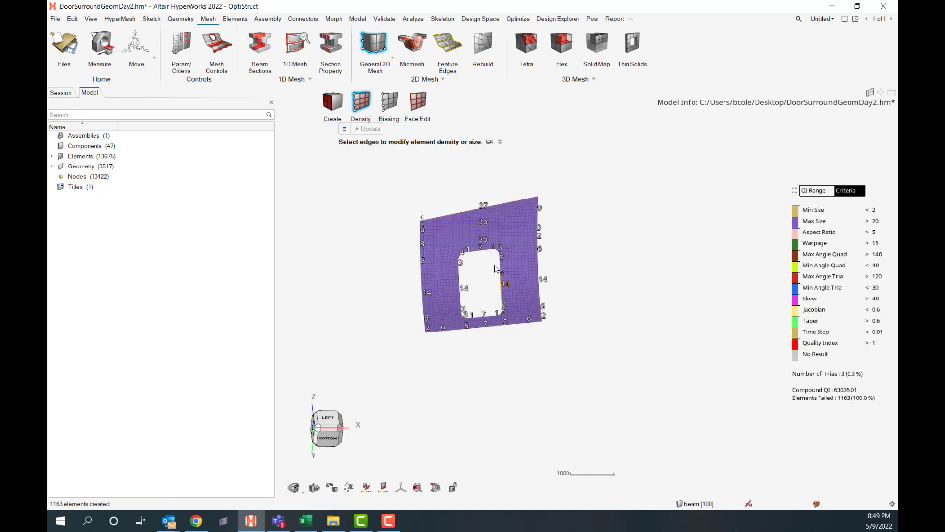
# Set the Max Size quality criterion of the new mesh to 100
pyautogui.scroll(5, 482, 267)
pyautogui.moveTo(483, 267); pyautogui.dragTo(559, 279, button='middle')
pyautogui.scroll(-2, 555, 296)
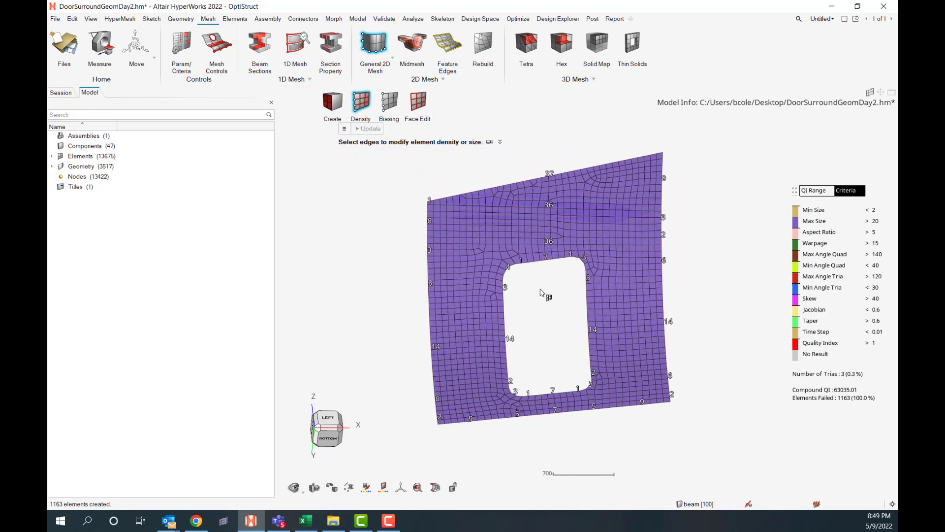
pyautogui.scroll(3, 476, 204)
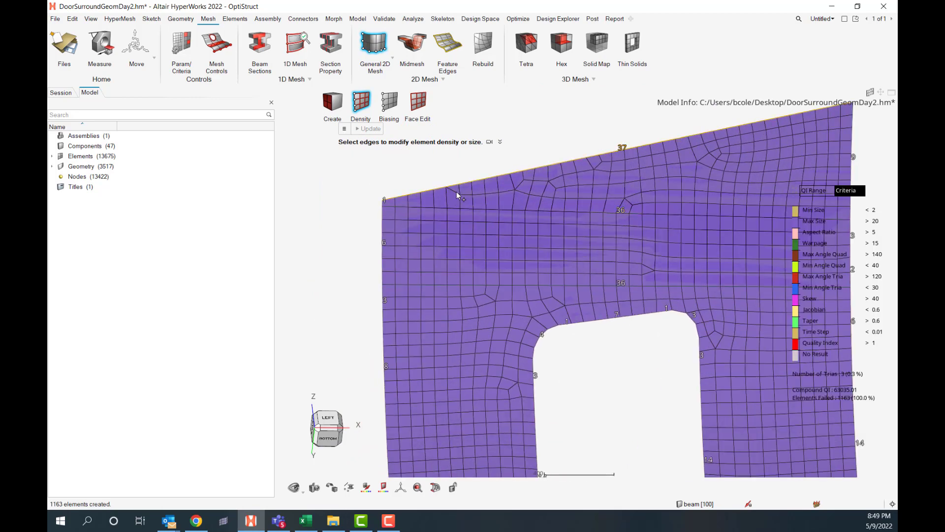
pyautogui.scroll(-3, 457, 192)
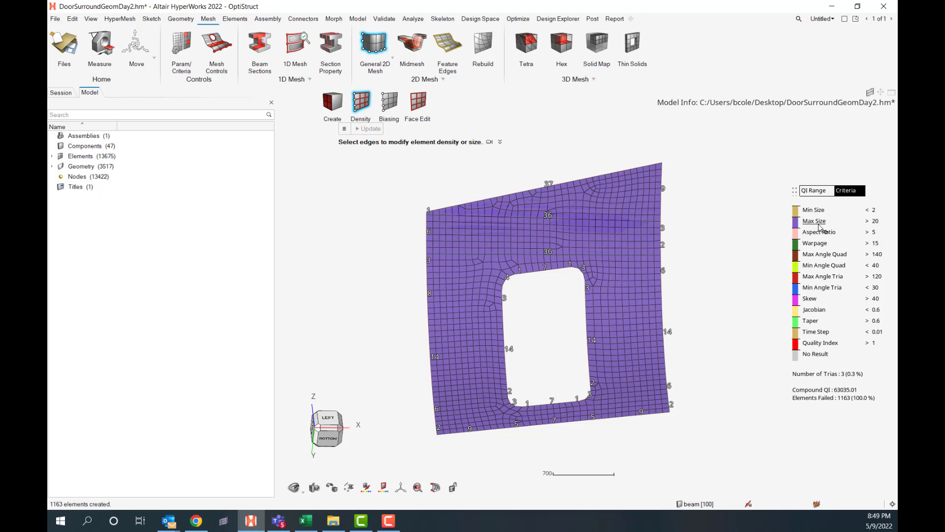
pyautogui.click(870, 222)
pyautogui.press('Return')
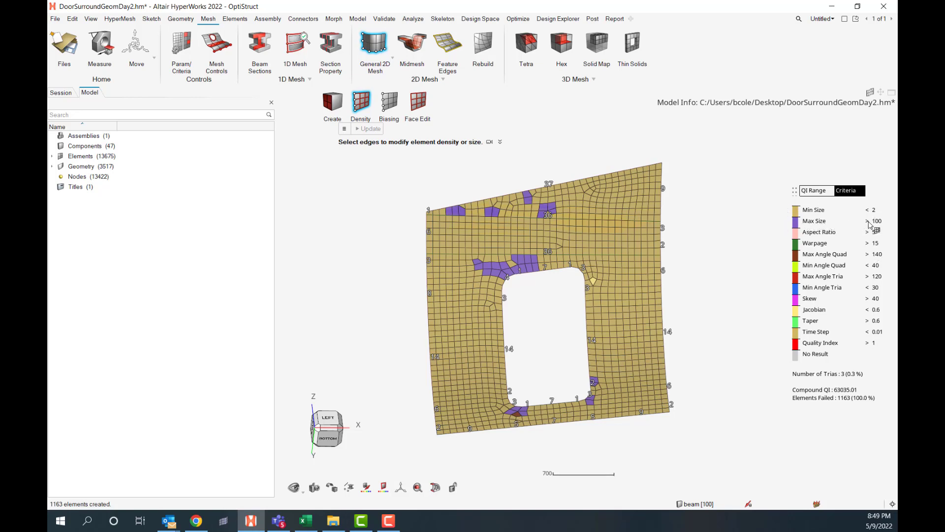
# Set both the Max Size and Min Size quality criteria to 75
pyautogui.doubleClick(878, 221)
pyautogui.write('75')
pyautogui.press('Return')
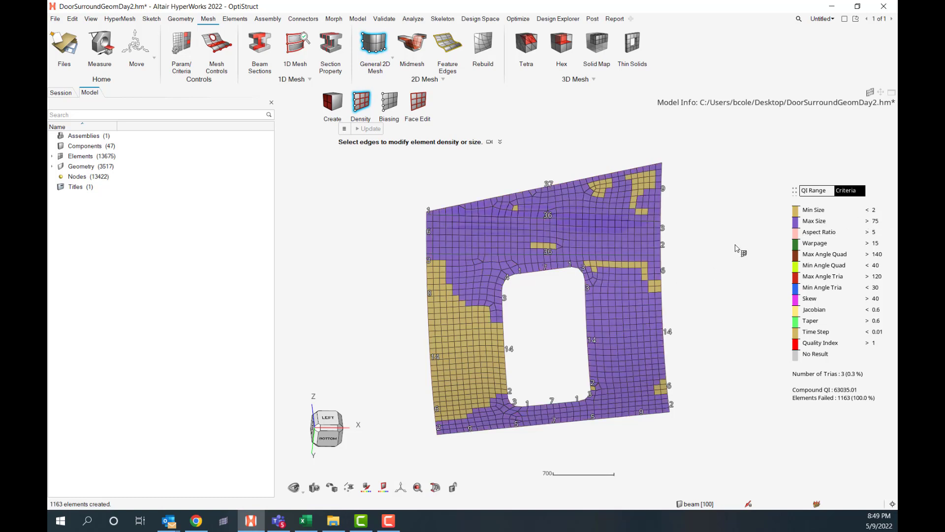
pyautogui.doubleClick(874, 210)
pyautogui.press('Return')
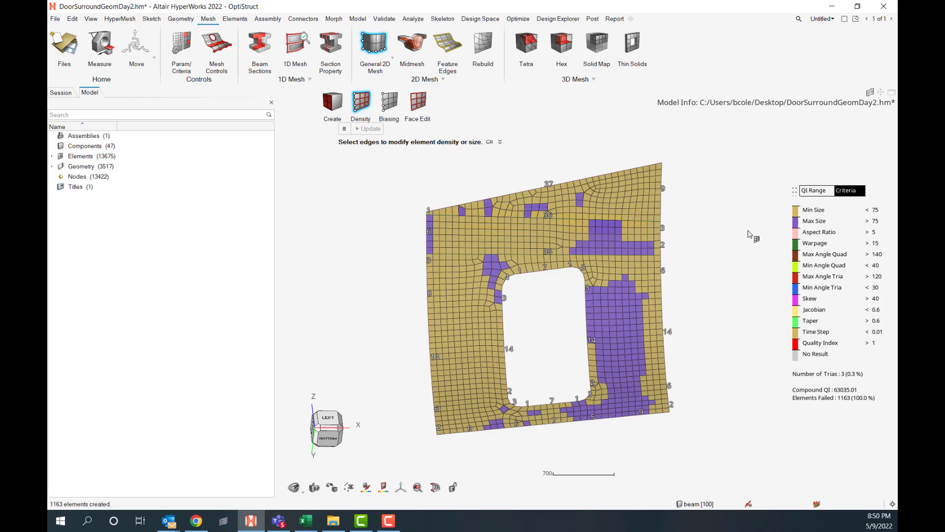
# Examine the Min Size contour on both sides of its iso threshold and the Max Size contour, returning to the criteria list
pyautogui.click(816, 211)
pyautogui.moveTo(794, 237)
pyautogui.mouseDown()
pyautogui.moveTo(795, 264)
pyautogui.moveTo(794, 228)
pyautogui.moveTo(794, 236)
pyautogui.mouseUp()
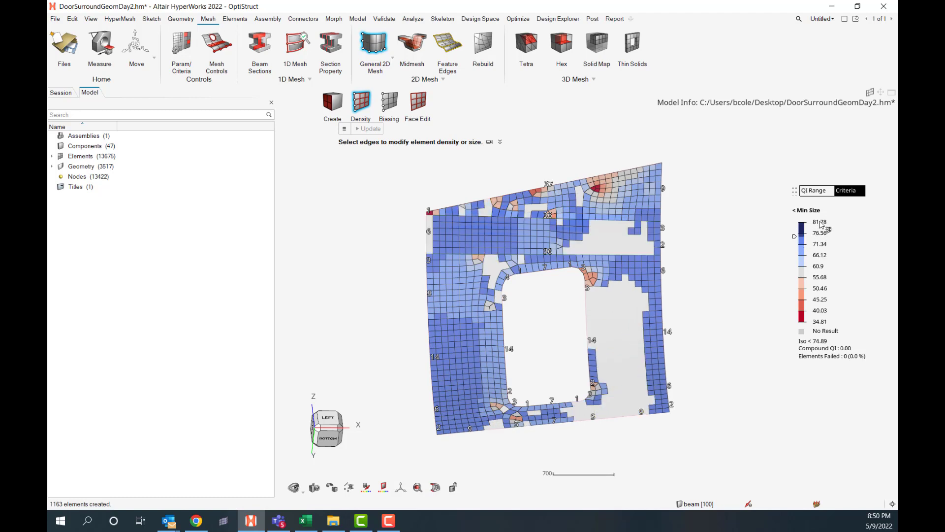
pyautogui.doubleClick(816, 340)
pyautogui.click(809, 341)
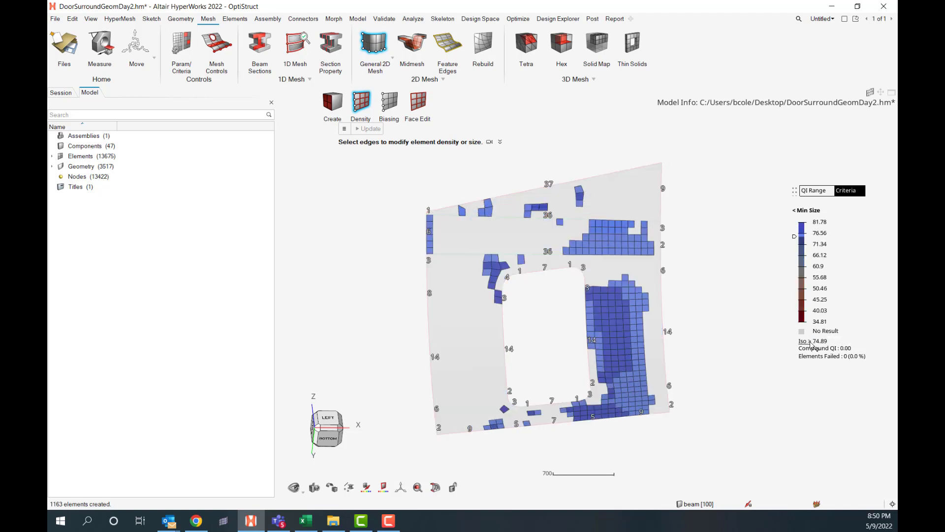
pyautogui.click(809, 341)
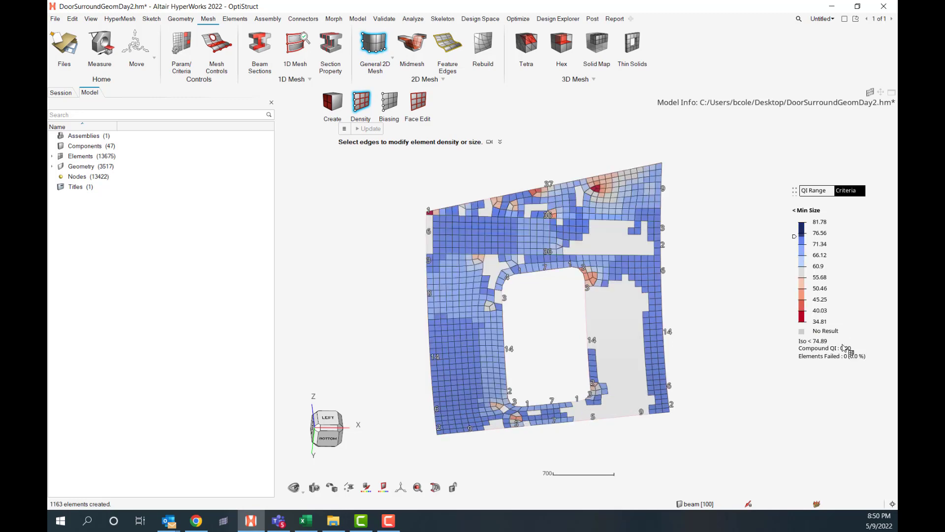
pyautogui.click(799, 210)
pyautogui.click(811, 225)
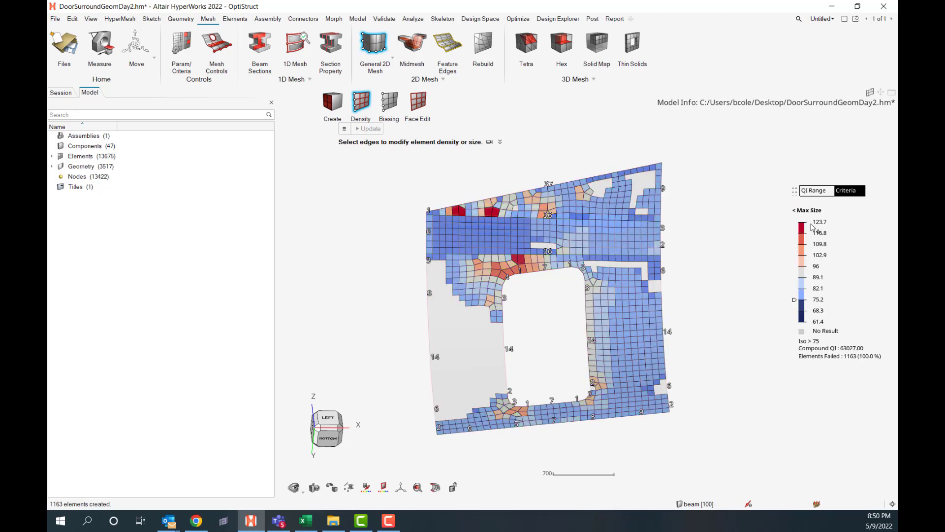
pyautogui.click(798, 210)
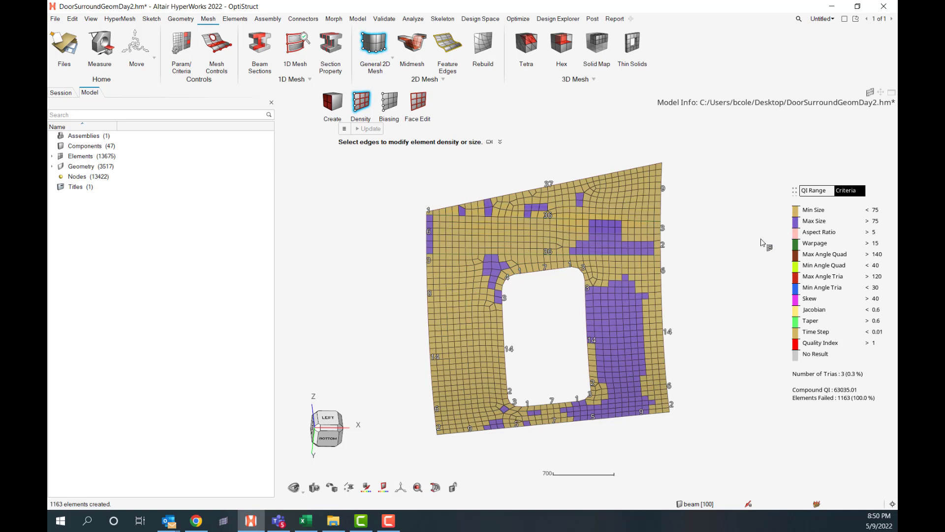
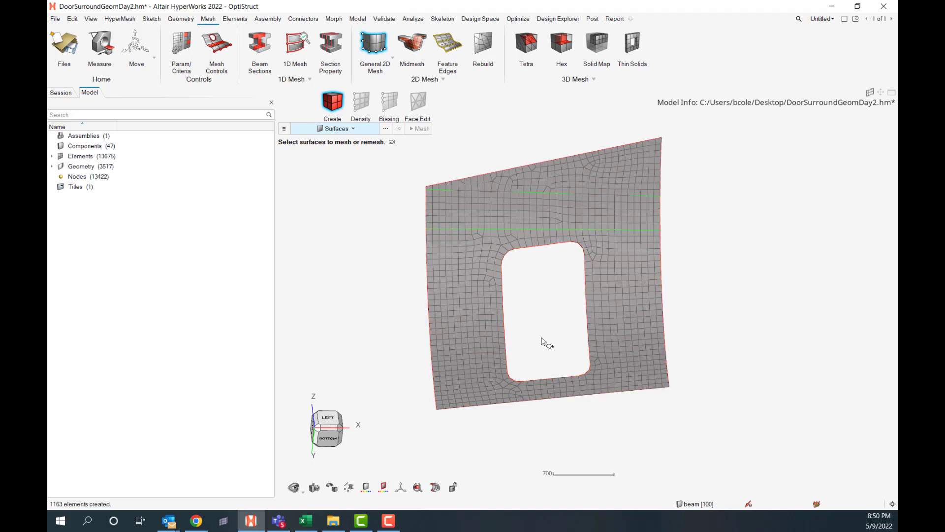
# Split the skin surface interactively from the fixed point high on the cutout's left edge across to the skin's outer left edge
pyautogui.click(181, 18)
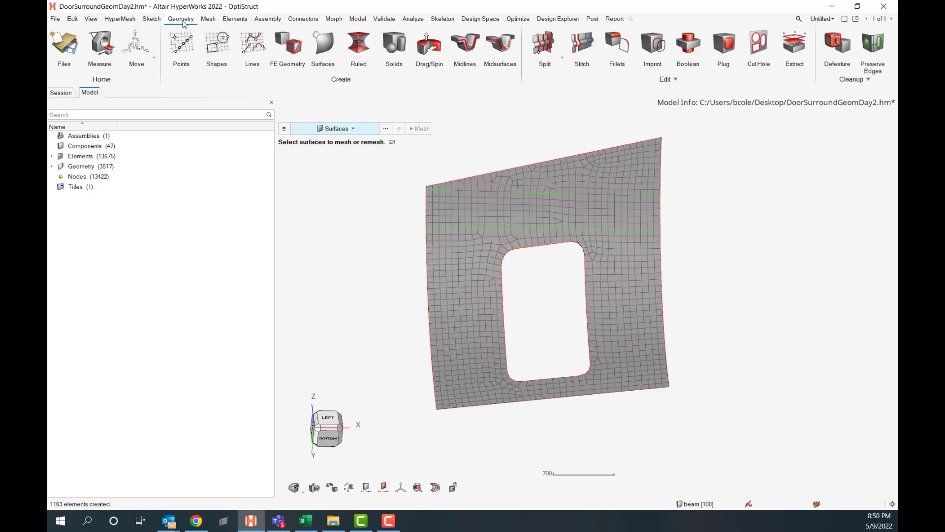
pyautogui.click(330, 58)
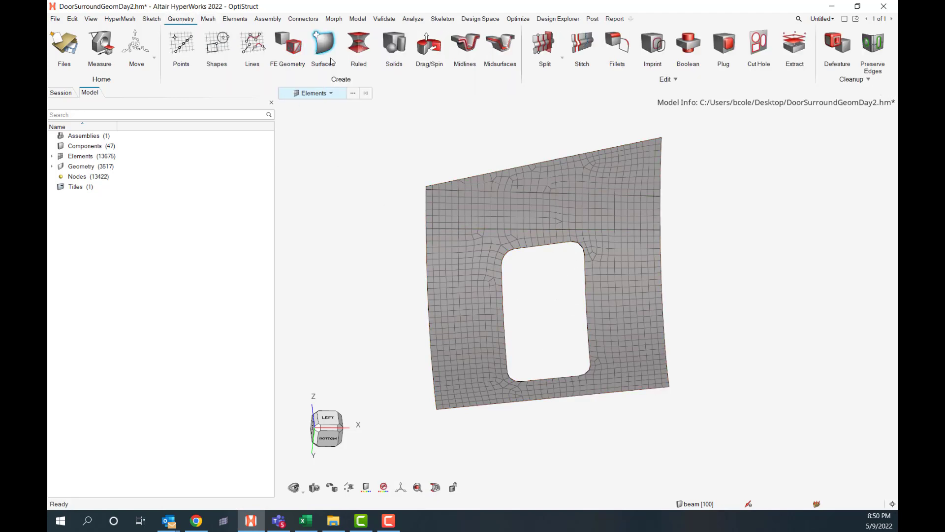
pyautogui.click(540, 47)
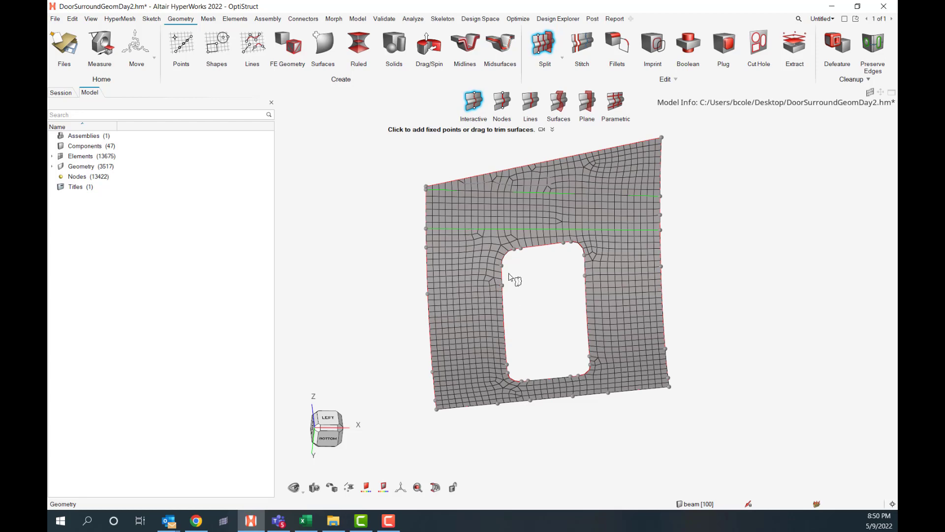
pyautogui.scroll(3, 534, 283)
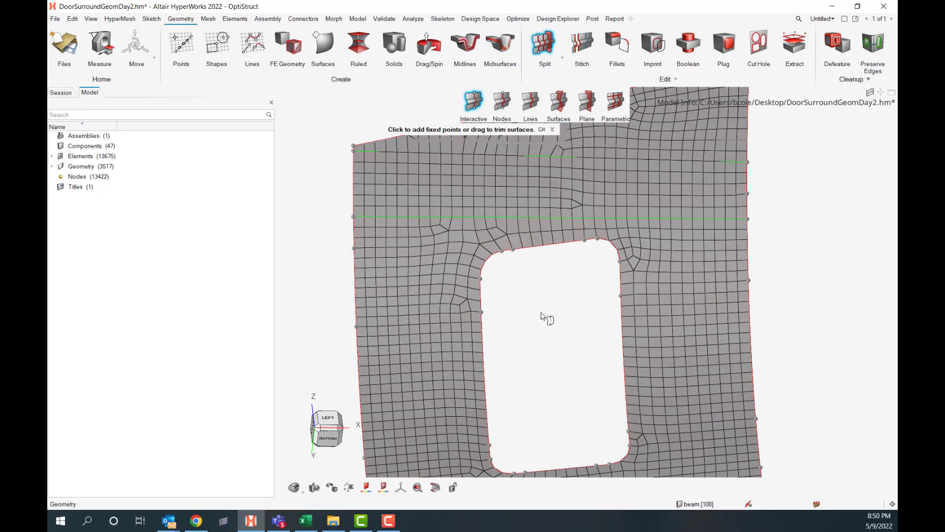
pyautogui.moveTo(541, 315)
pyautogui.mouseDown(button='middle')
pyautogui.moveTo(540, 270)
pyautogui.moveTo(576, 228)
pyautogui.moveTo(561, 238)
pyautogui.mouseUp(button='middle')
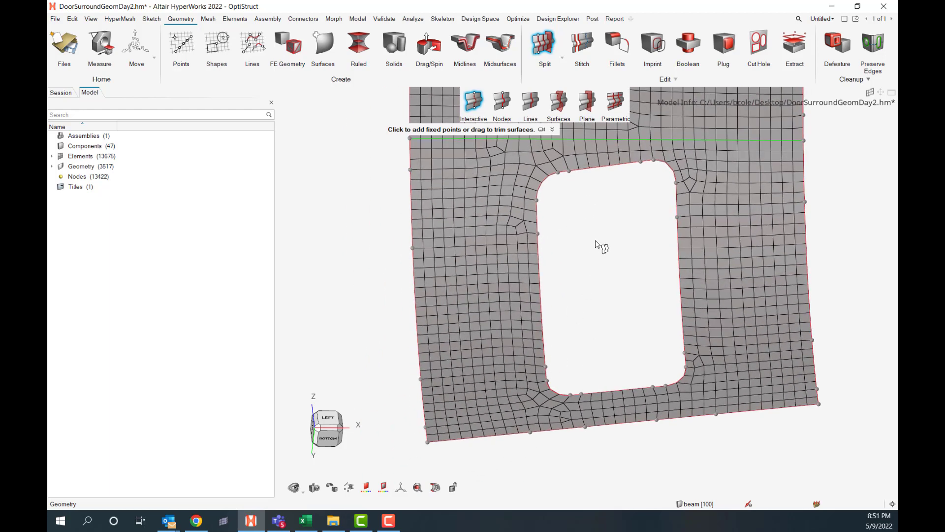
pyautogui.moveTo(561, 251); pyautogui.dragTo(550, 264, button='middle')
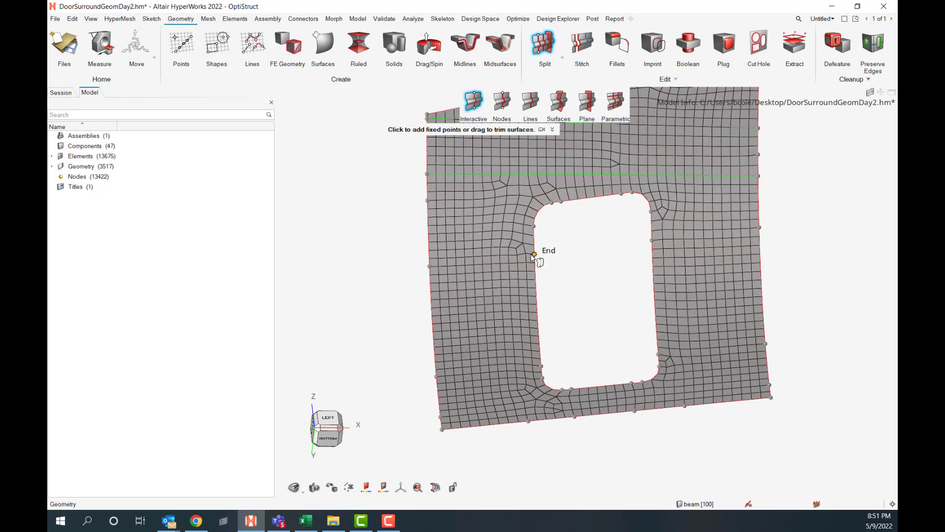
pyautogui.moveTo(534, 254); pyautogui.dragTo(427, 268)
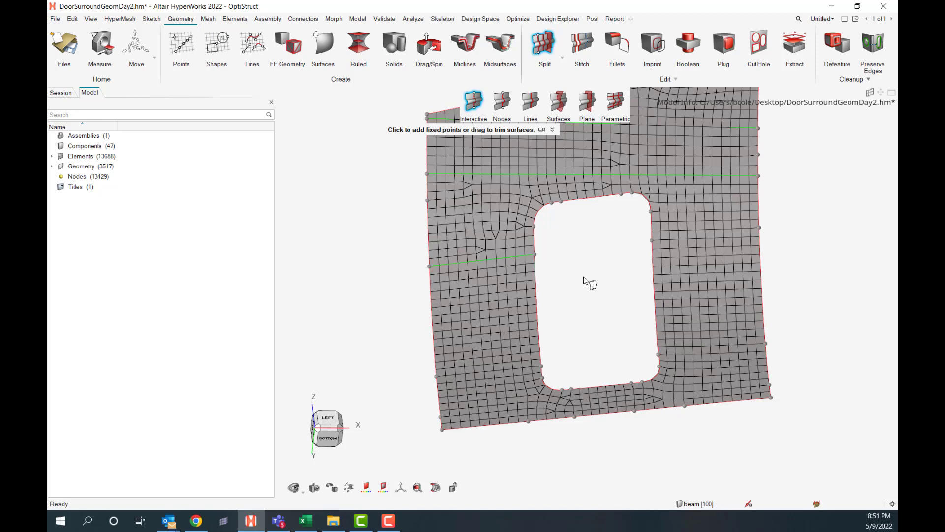
# Split the skin beside the cutout with two lines, from its right edge's upper and lower fixed points to the outer right edge
pyautogui.moveTo(585, 280); pyautogui.dragTo(607, 238, button='middle')
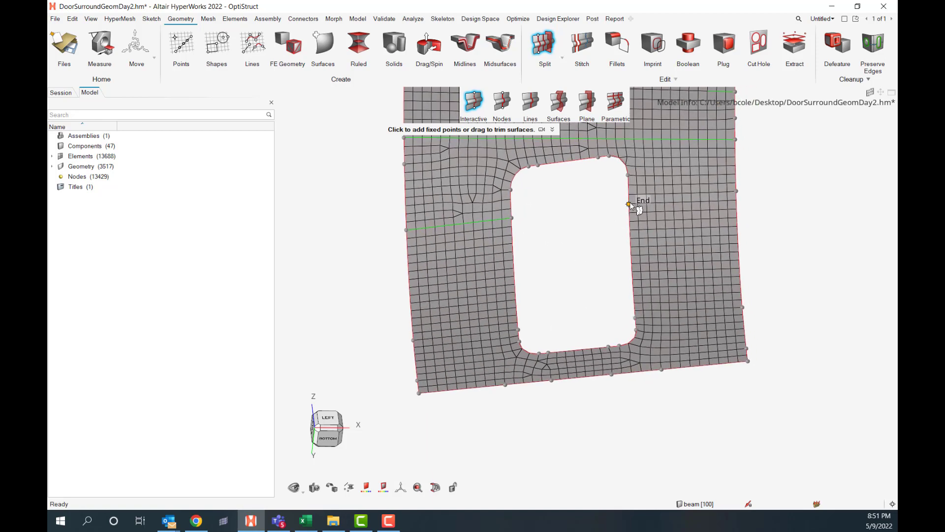
pyautogui.moveTo(661, 199); pyautogui.dragTo(737, 191)
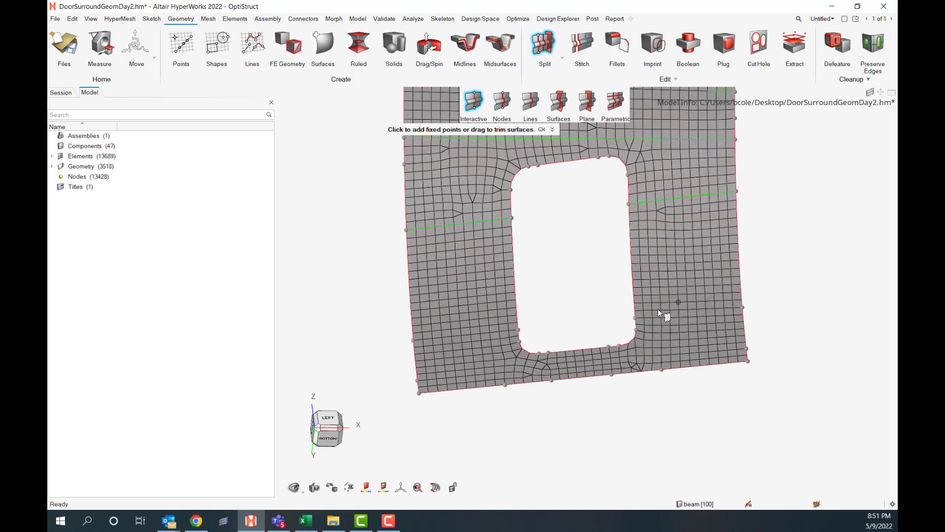
pyautogui.moveTo(659, 317); pyautogui.dragTo(744, 307)
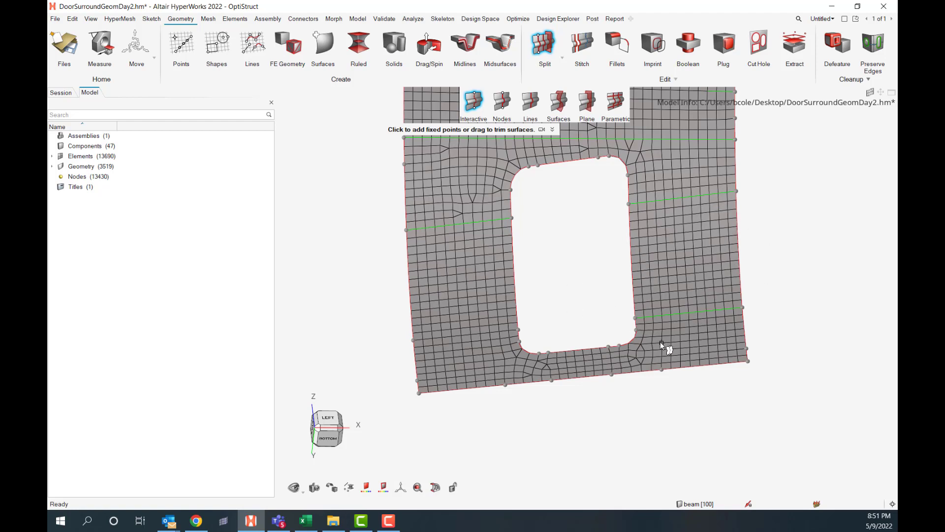
# Split the skin around the cutout's lower right corner with fanned lines to the outer right and bottom edges, including the outer corner
pyautogui.moveTo(635, 330); pyautogui.dragTo(745, 348)
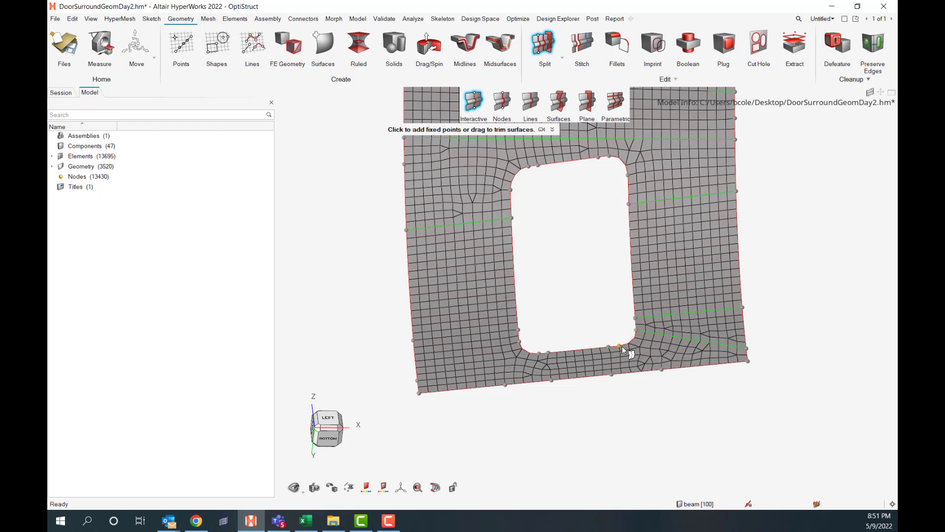
pyautogui.moveTo(620, 346); pyautogui.dragTo(662, 370)
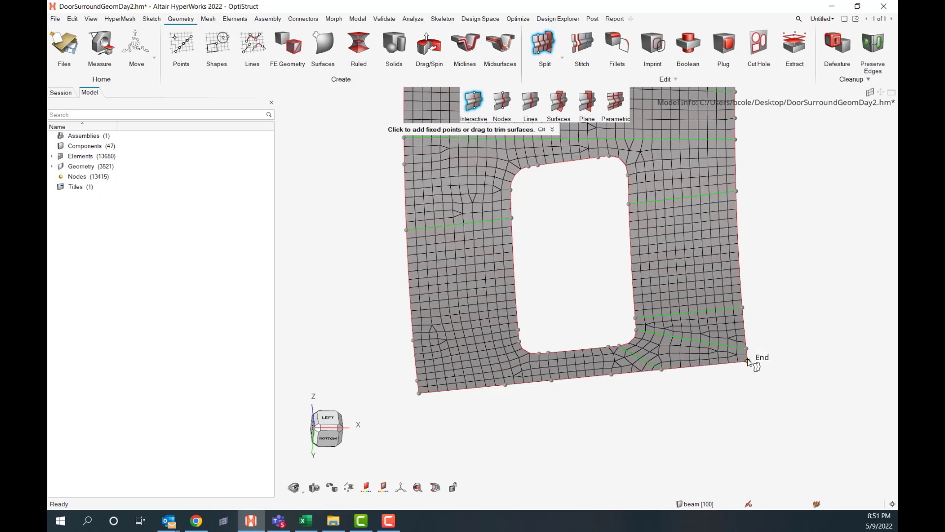
pyautogui.moveTo(747, 361); pyautogui.dragTo(615, 377)
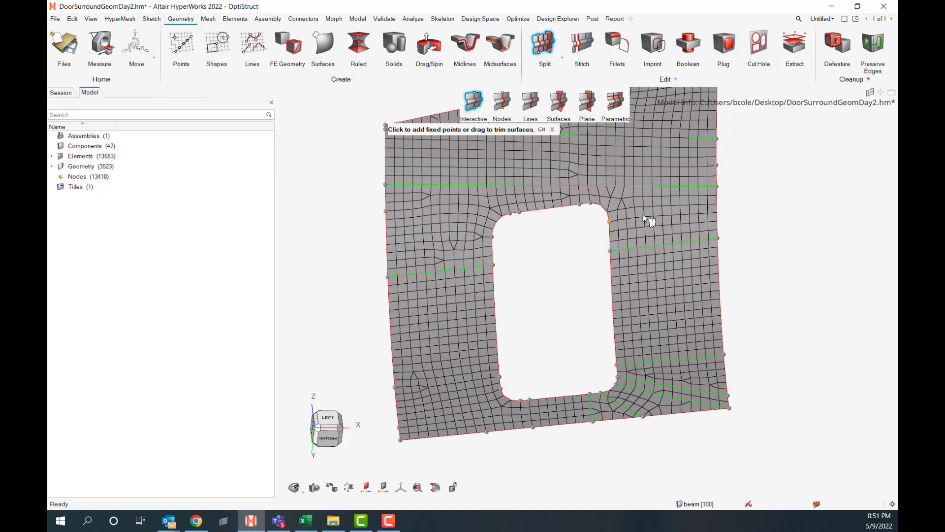
# Split the skin from the cutout's upper right corner to the outer right end of the horizontal surface boundary and leave the Split tool
pyautogui.moveTo(610, 221); pyautogui.dragTo(718, 187)
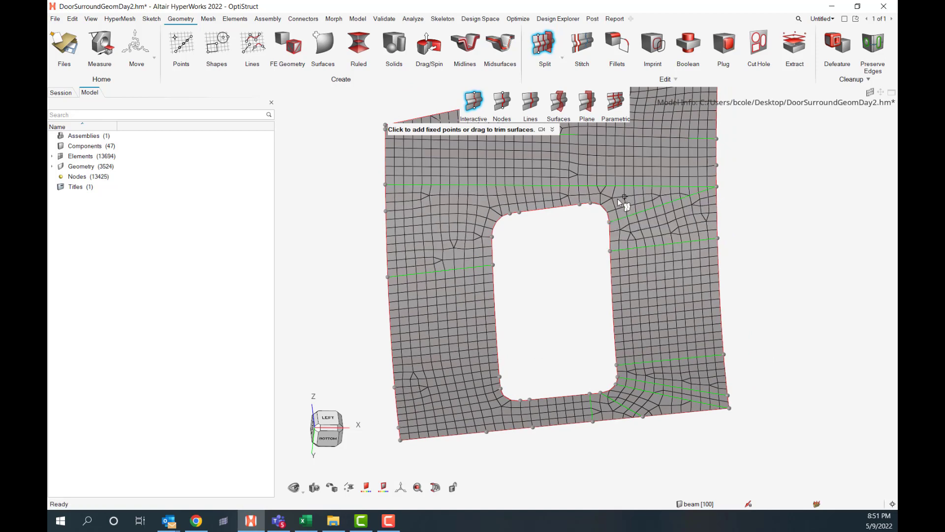
pyautogui.keyDown('ctrl'); pyautogui.moveTo(568, 329); pyautogui.dragTo(538, 317, button='right'); pyautogui.keyUp('ctrl')
pyautogui.press('Escape')
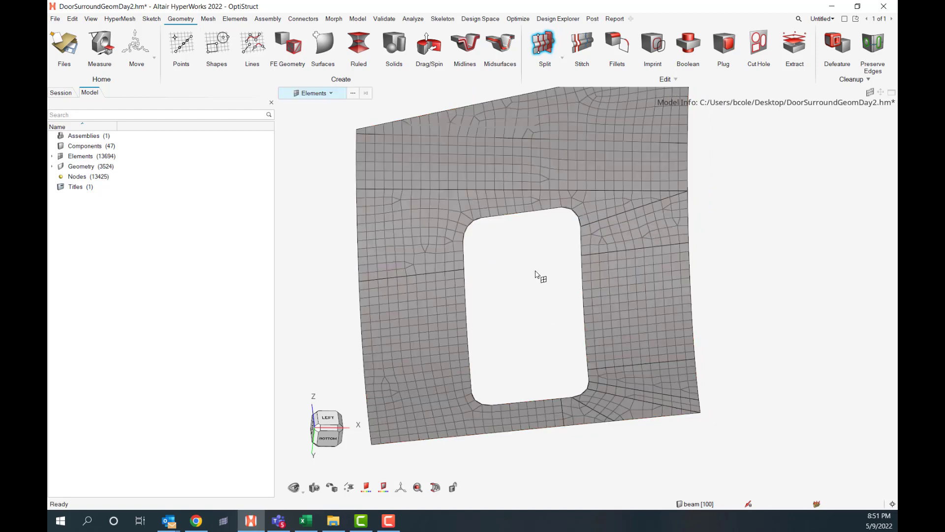
pyautogui.scroll(-3, 537, 275)
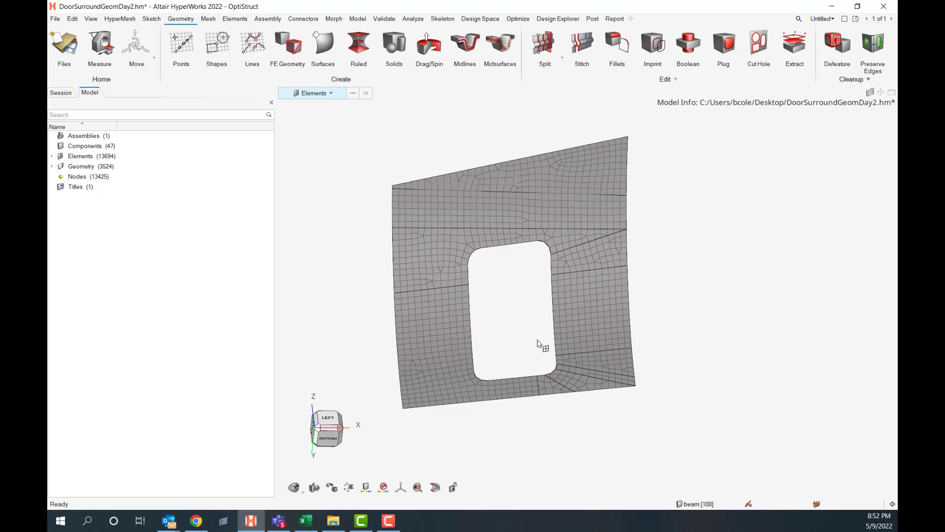
# Select and delete all the displayed shell elements on the door surround skin
pyautogui.scroll(-3, 352, 209)
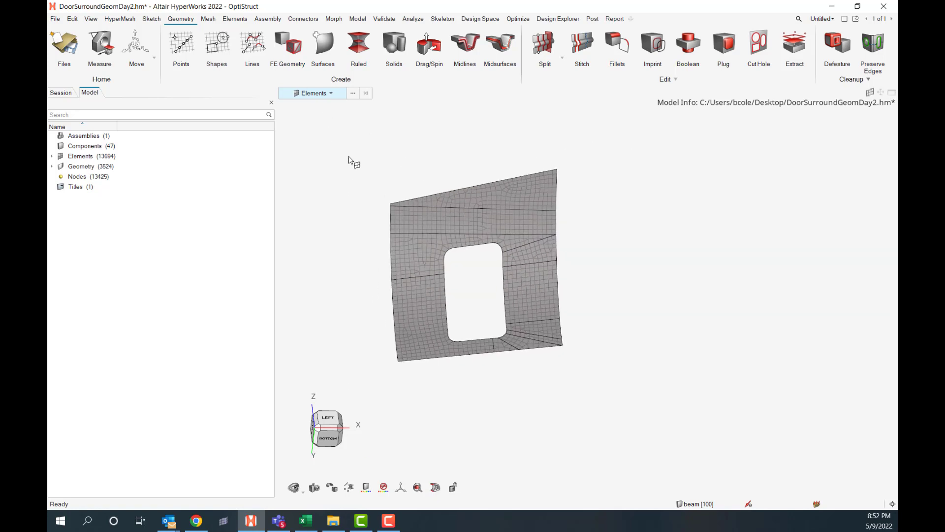
pyautogui.moveTo(348, 159); pyautogui.dragTo(607, 439)
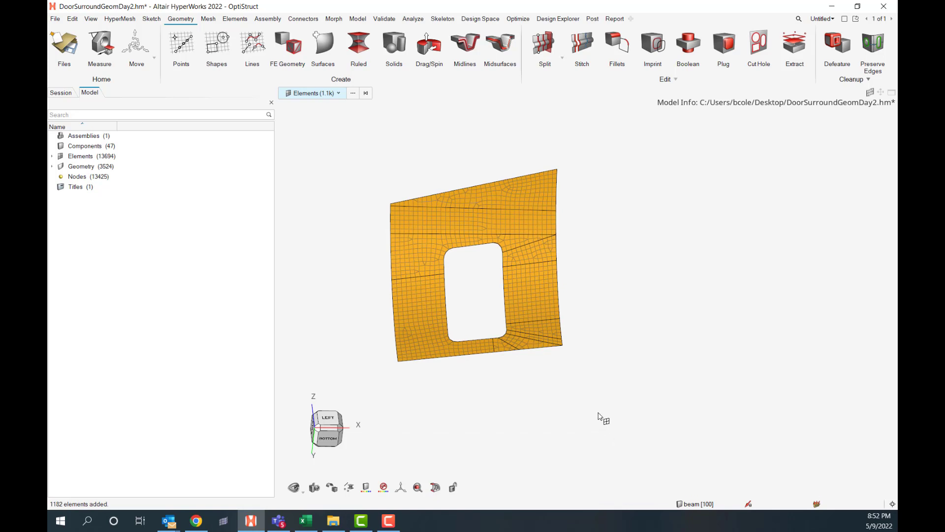
pyautogui.press('Delete')
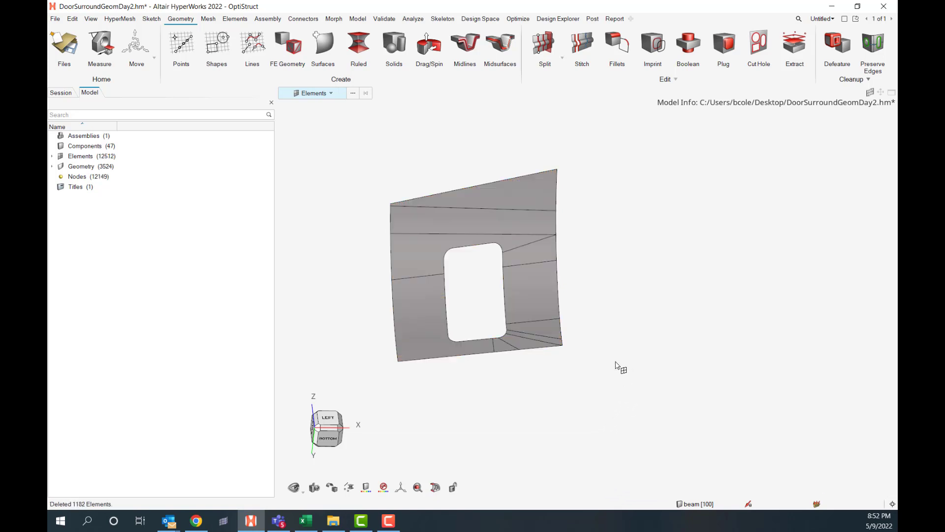
pyautogui.moveTo(613, 310); pyautogui.dragTo(629, 324, button='middle')
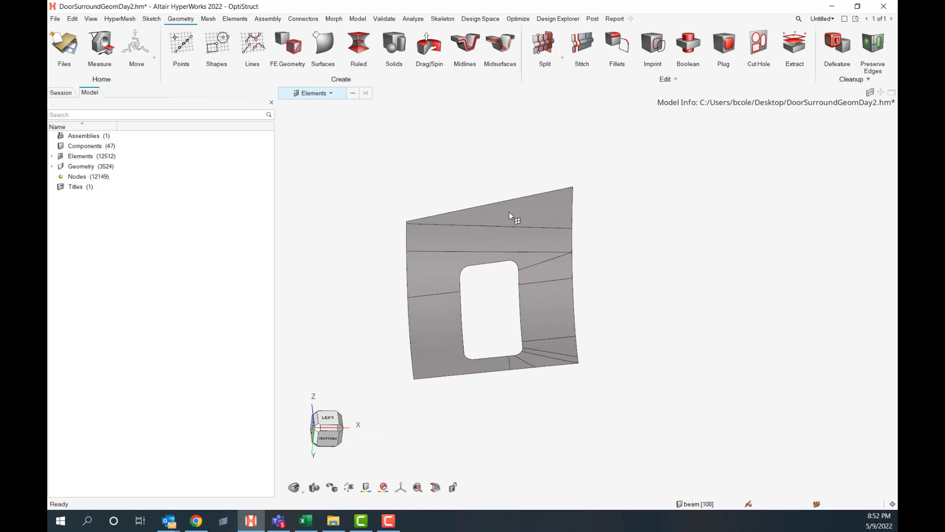
# Create a panel mesh on all the displayed skin surfaces with Panel Mesh
pyautogui.click(208, 18)
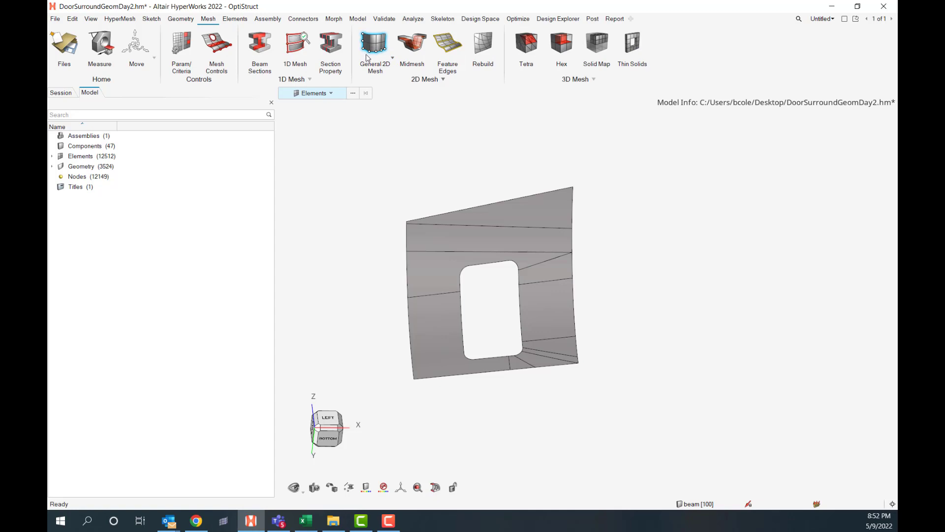
pyautogui.click(394, 60)
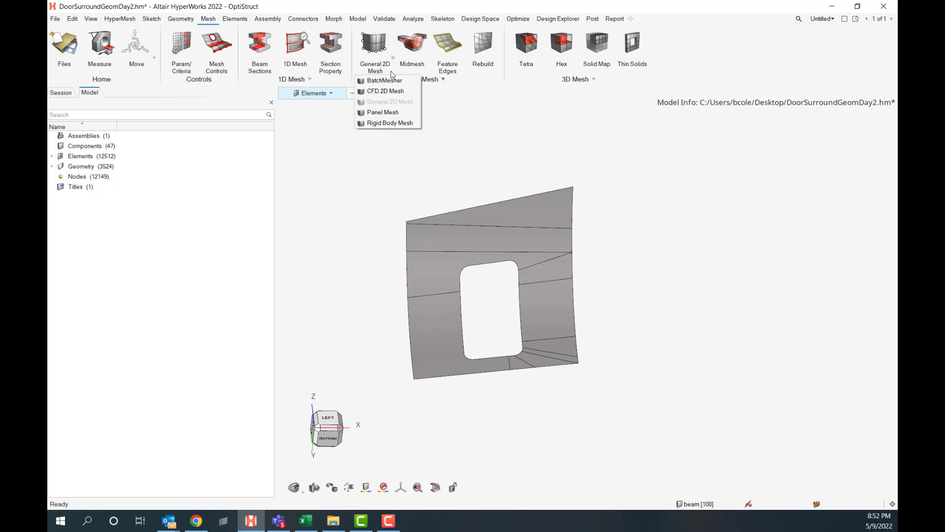
pyautogui.click(390, 113)
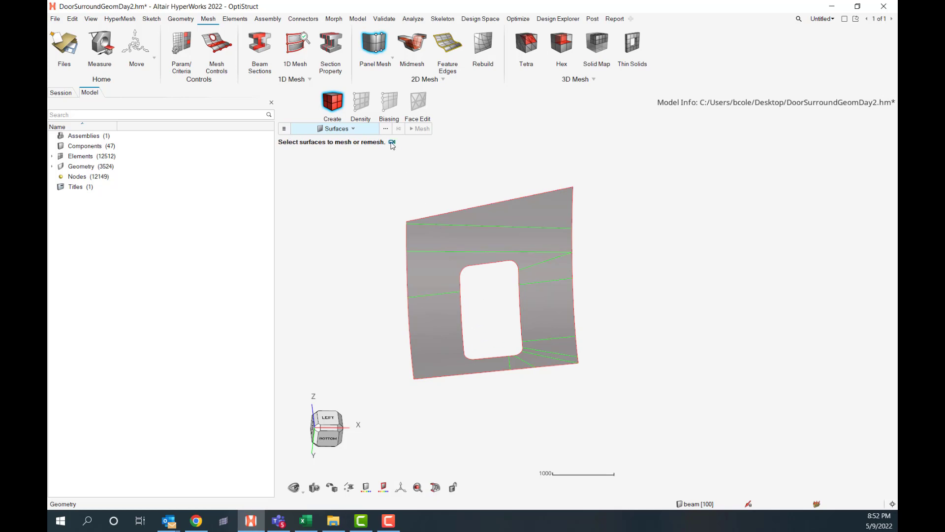
pyautogui.moveTo(392, 144)
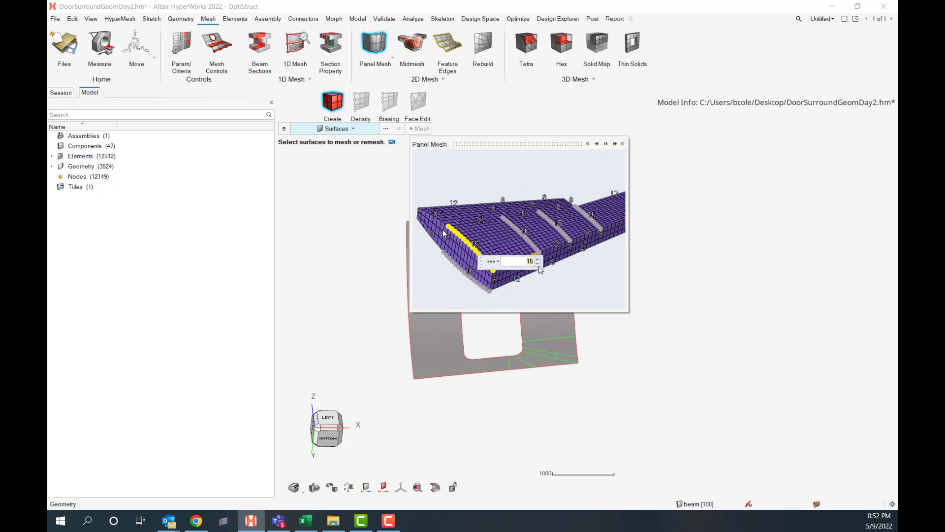
pyautogui.click(622, 143)
pyautogui.keyDown('ctrl'); pyautogui.moveTo(597, 300); pyautogui.dragTo(619, 300, button='right'); pyautogui.keyUp('ctrl')
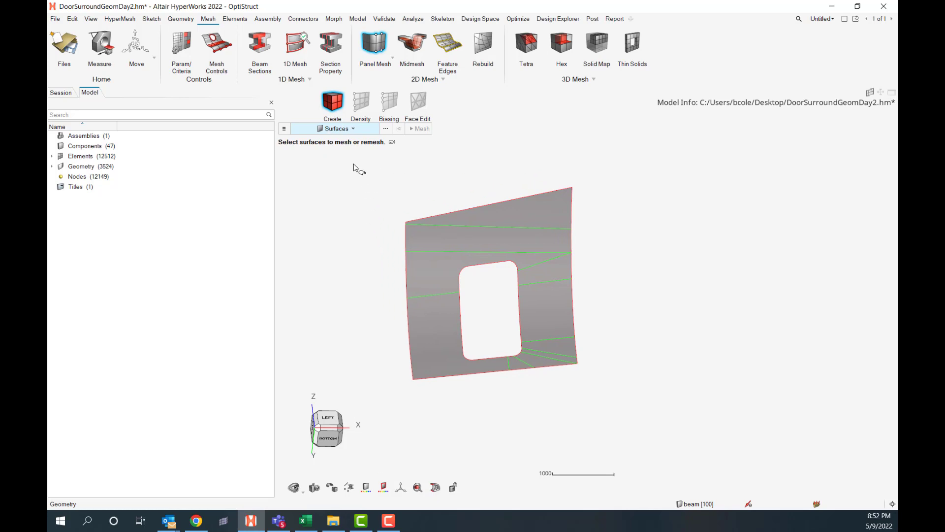
pyautogui.moveTo(354, 165); pyautogui.dragTo(603, 401)
pyautogui.click(556, 292)
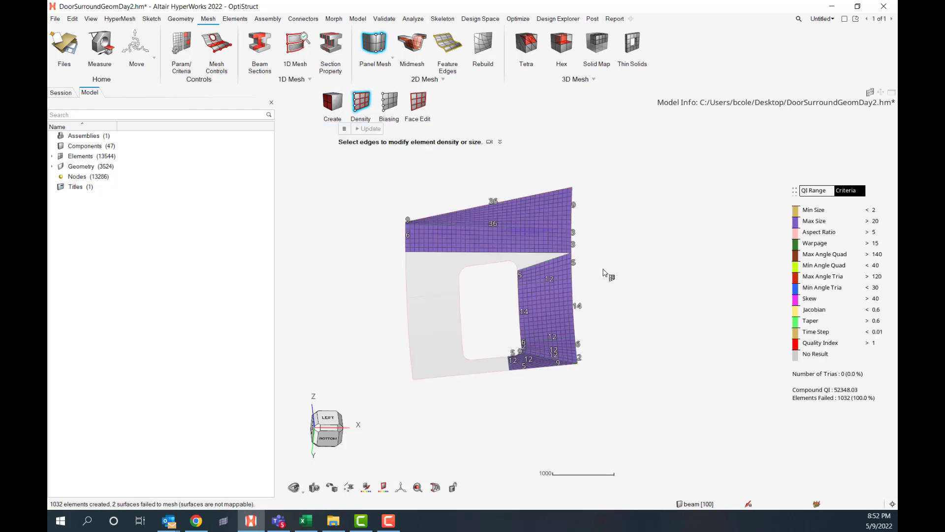
# Examine the panel mesh beside the cutout and around its lower right corner
pyautogui.keyDown('ctrl'); pyautogui.moveTo(609, 274); pyautogui.dragTo(617, 296, button='right'); pyautogui.keyUp('ctrl')
pyautogui.scroll(2, 576, 267)
pyautogui.scroll(-1, 577, 291)
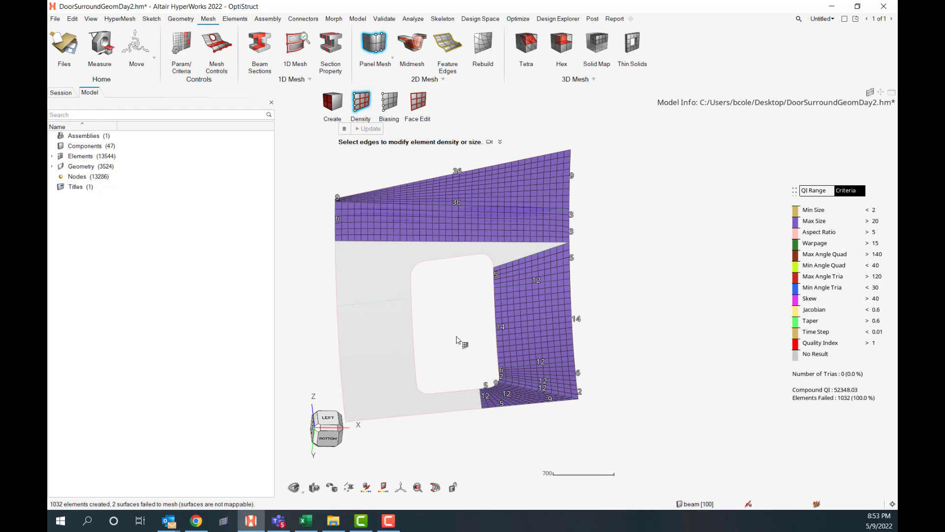
pyautogui.scroll(-2, 443, 323)
pyautogui.keyDown('ctrl'); pyautogui.moveTo(431, 306); pyautogui.dragTo(434, 345, button='right'); pyautogui.keyUp('ctrl')
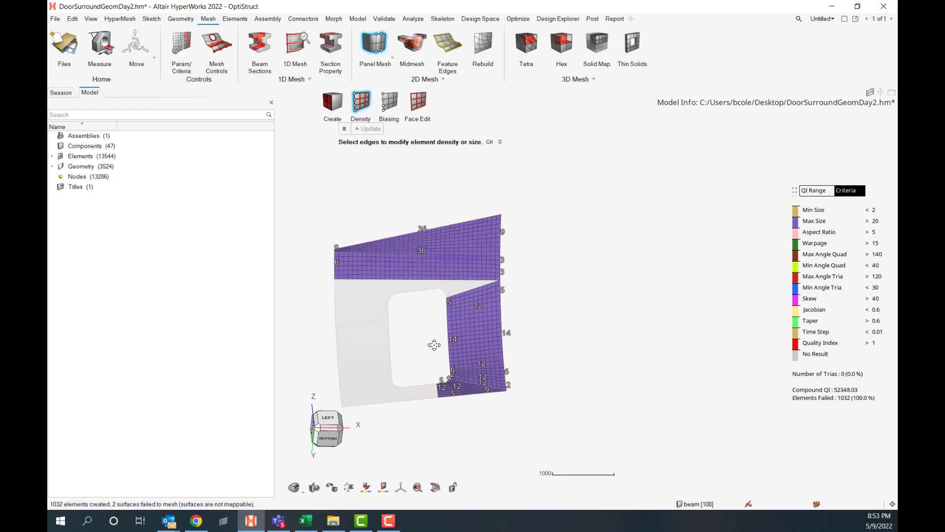
pyautogui.scroll(5, 433, 347)
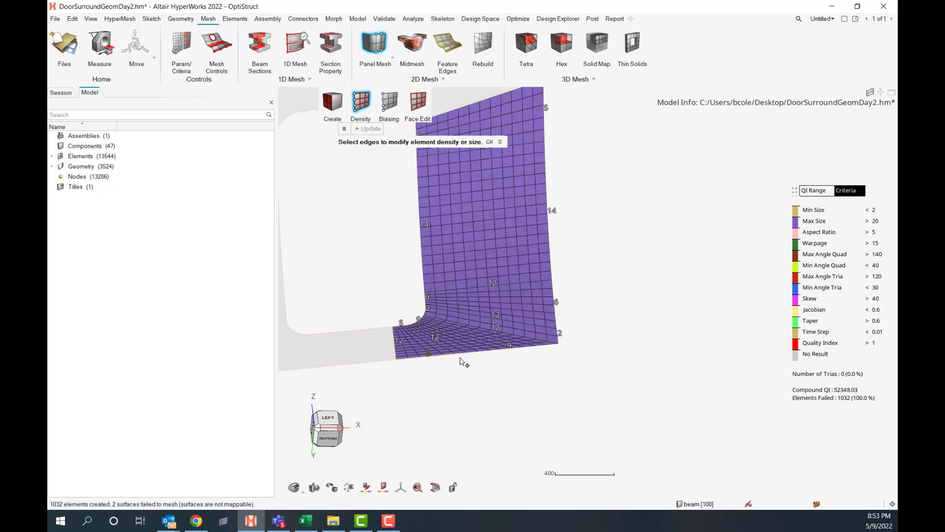
pyautogui.keyDown('ctrl'); pyautogui.moveTo(475, 354); pyautogui.dragTo(523, 377, button='right'); pyautogui.keyUp('ctrl')
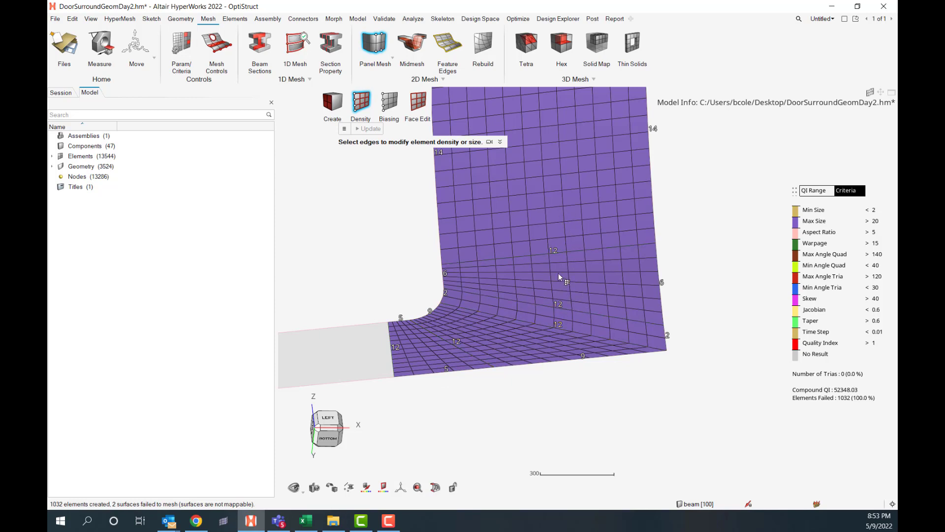
# Set the element density to 16 on the upper split edge right of the cutout and its linked edges
pyautogui.keyDown('ctrl'); pyautogui.moveTo(558, 272); pyautogui.dragTo(557, 190); pyautogui.keyUp('ctrl')
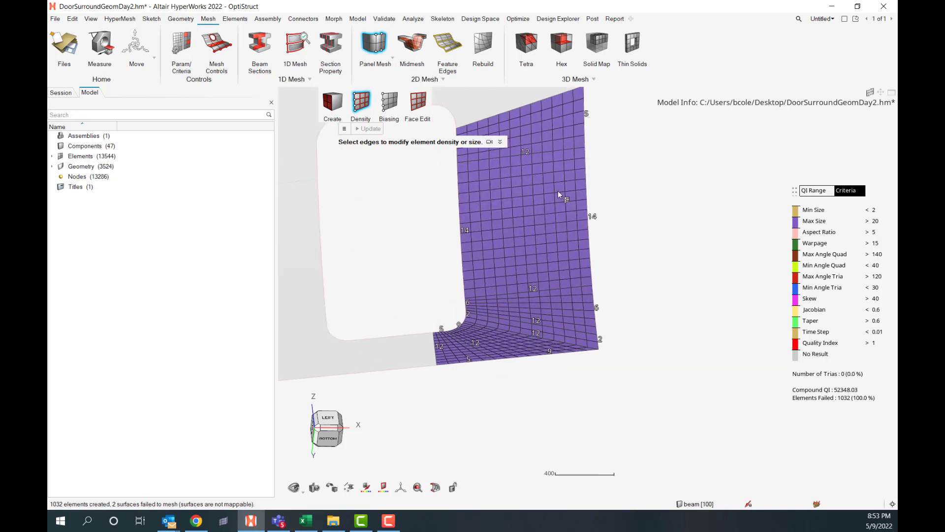
pyautogui.click(521, 155)
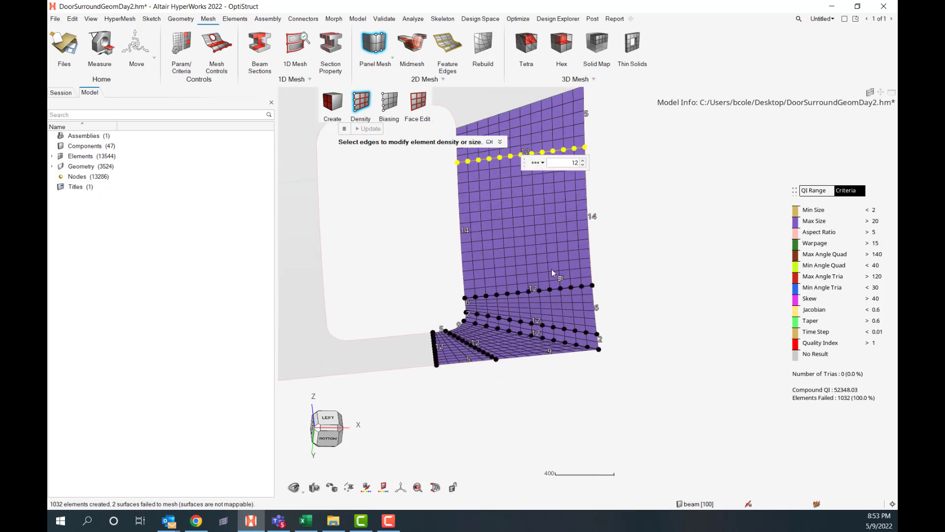
pyautogui.click(583, 161)
pyautogui.click(584, 161)
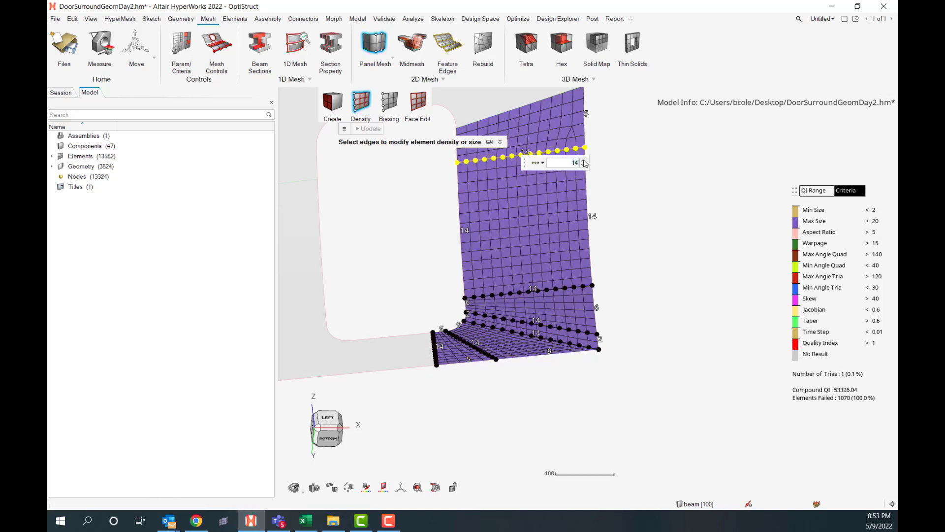
pyautogui.click(583, 161)
pyautogui.click(583, 160)
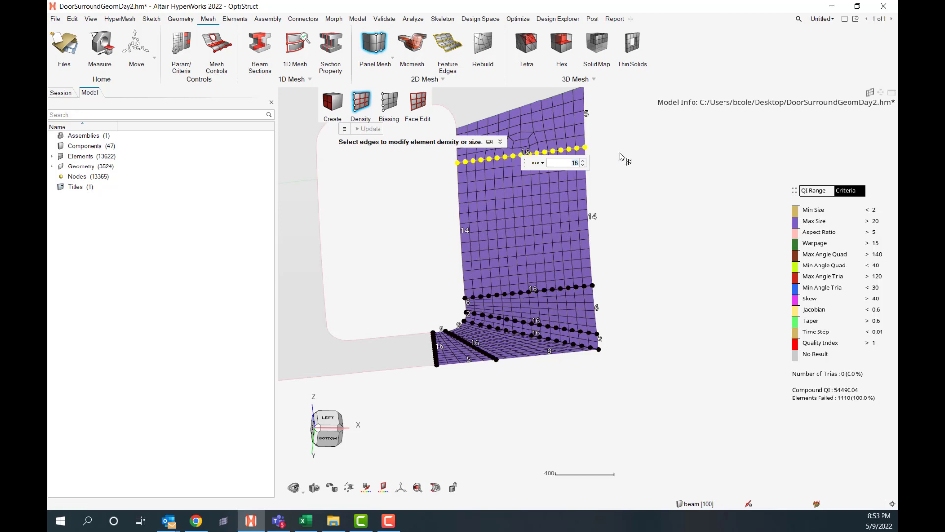
pyautogui.moveTo(619, 157); pyautogui.dragTo(639, 266, button='middle')
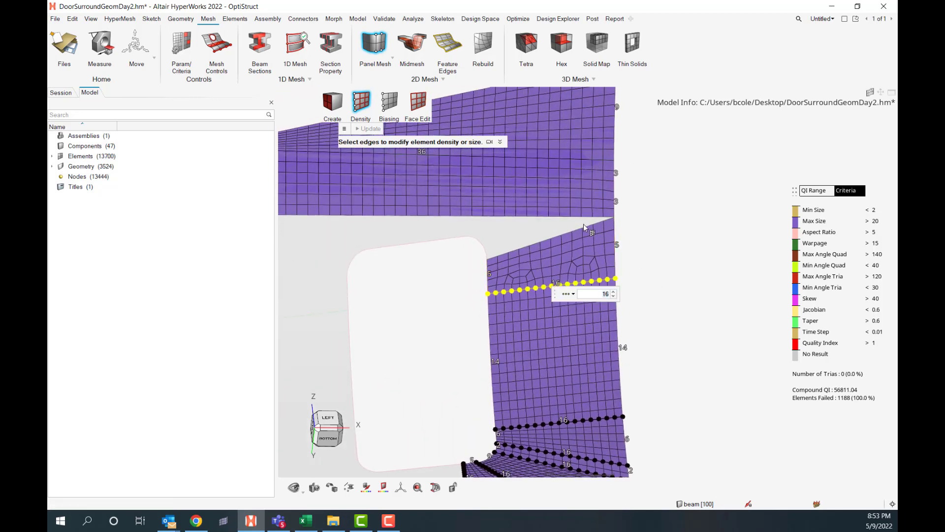
pyautogui.click(649, 274)
# Set the element density to 6 on the arc of the cutout's lower right corner and its linked bottom edge
pyautogui.scroll(-3, 650, 283)
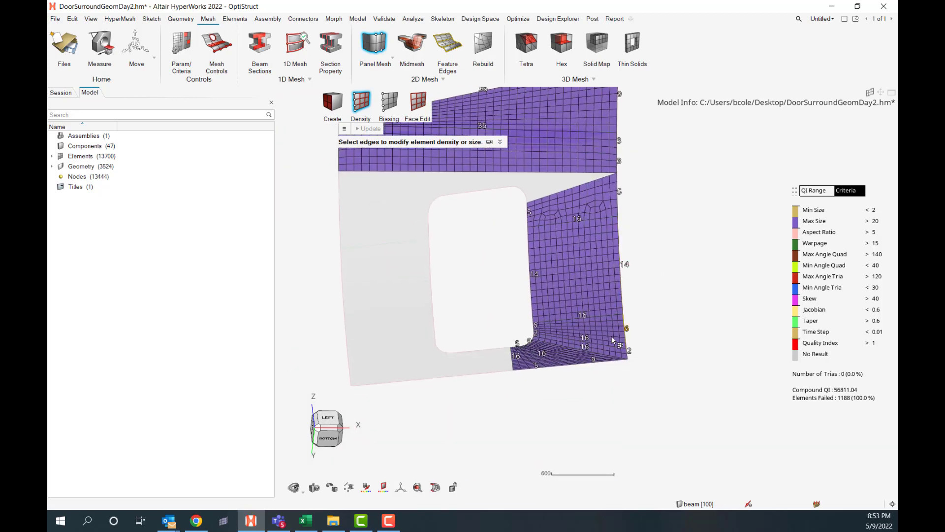
pyautogui.scroll(3, 589, 443)
pyautogui.scroll(3, 589, 442)
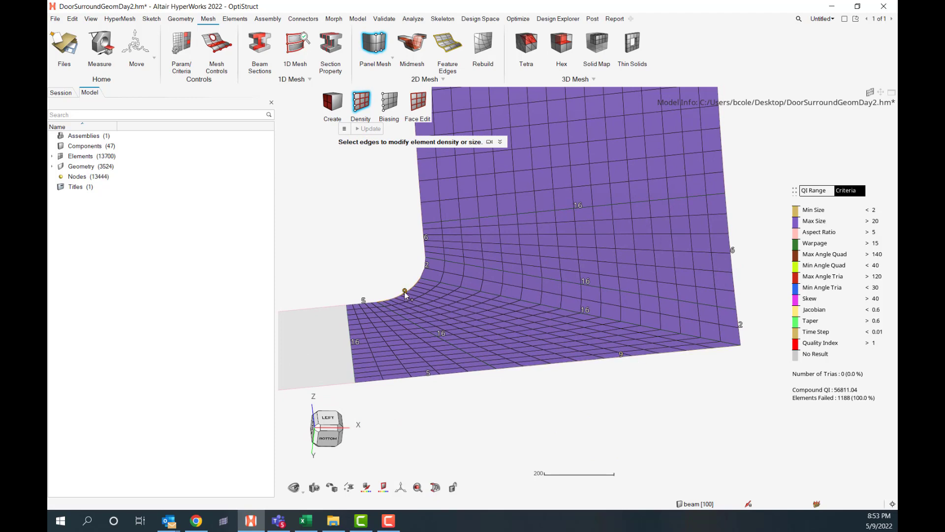
pyautogui.click(405, 293)
pyautogui.click(464, 304)
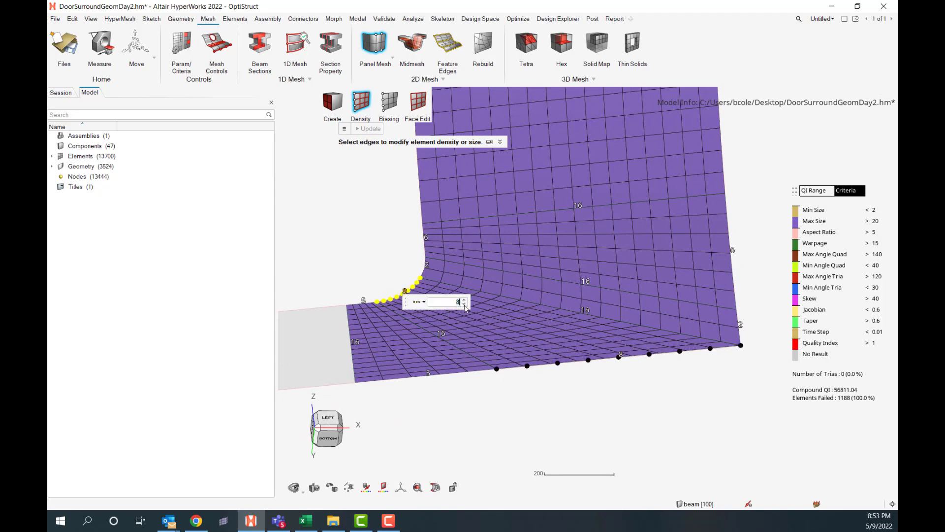
pyautogui.click(465, 304)
pyautogui.click(580, 397)
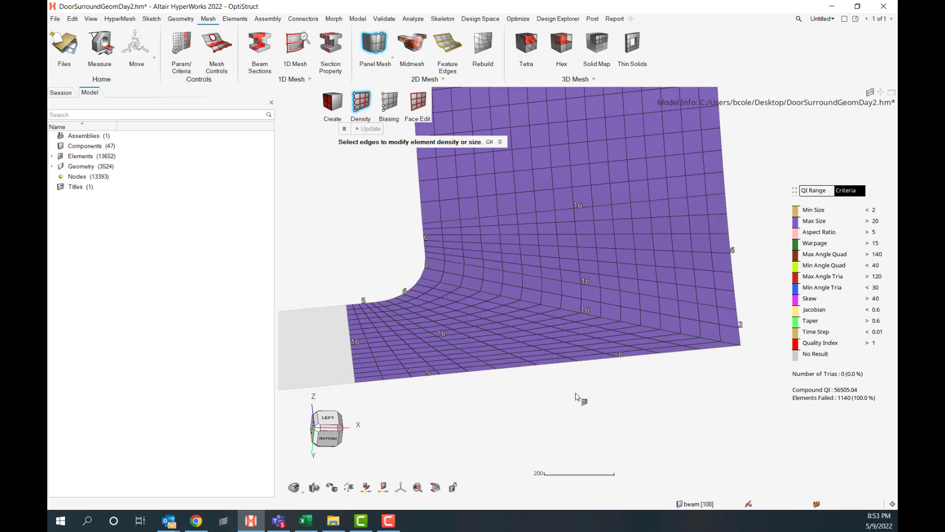
# Examine the panel mesh along the tapered upper strip and its narrow left end, then leave the density editing
pyautogui.scroll(-2, 624, 401)
pyautogui.scroll(-1, 668, 405)
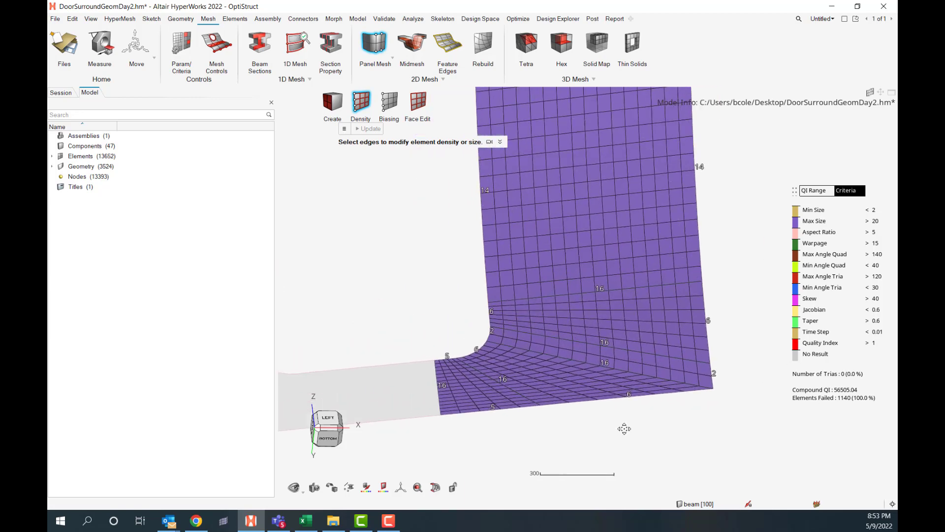
pyautogui.scroll(-2, 730, 261)
pyautogui.scroll(1, 717, 363)
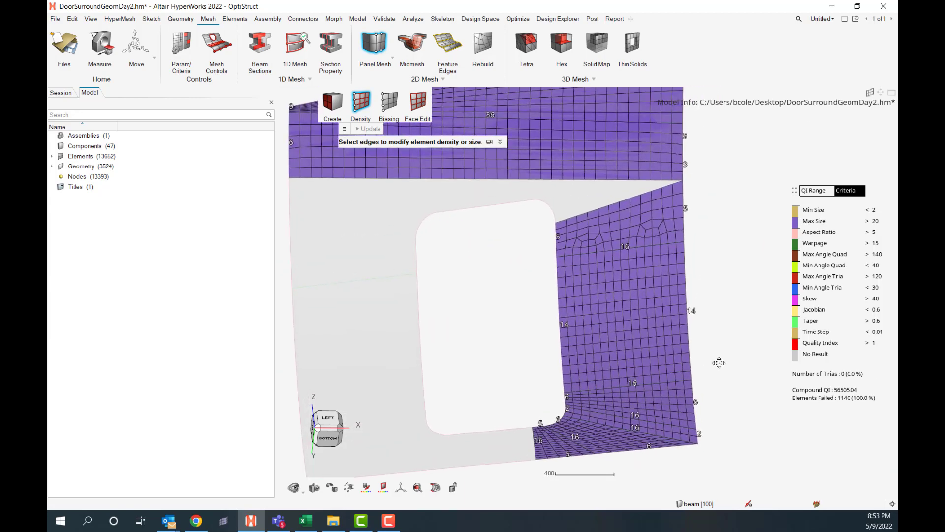
pyautogui.scroll(-1, 726, 376)
pyautogui.scroll(2, 582, 283)
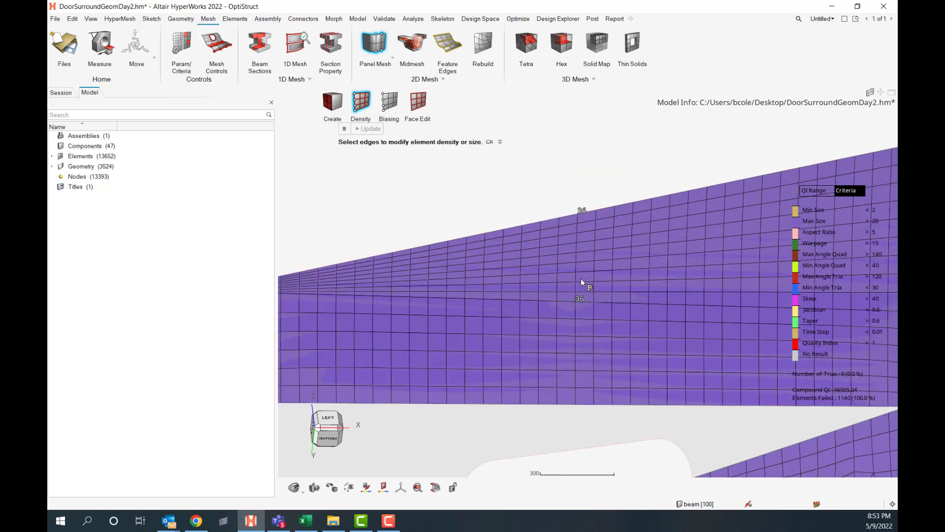
pyautogui.scroll(5, 397, 302)
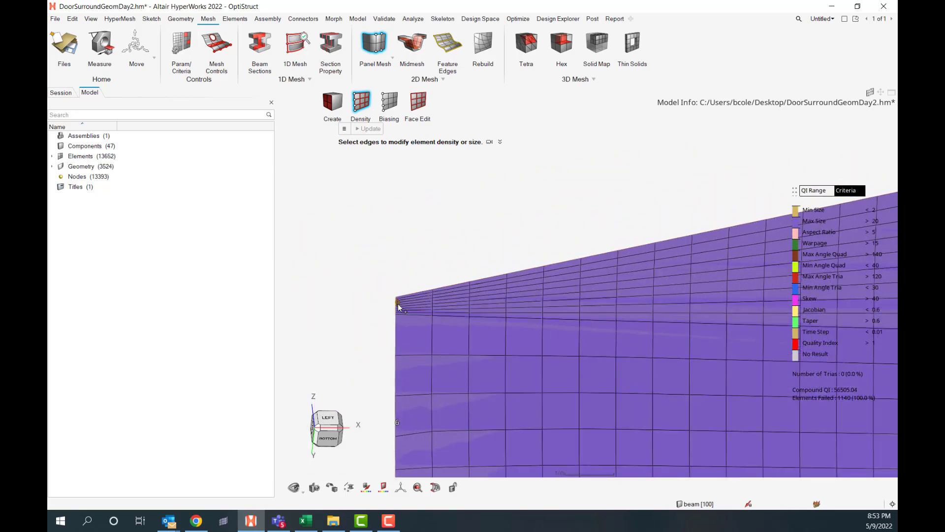
pyautogui.scroll(-5, 495, 301)
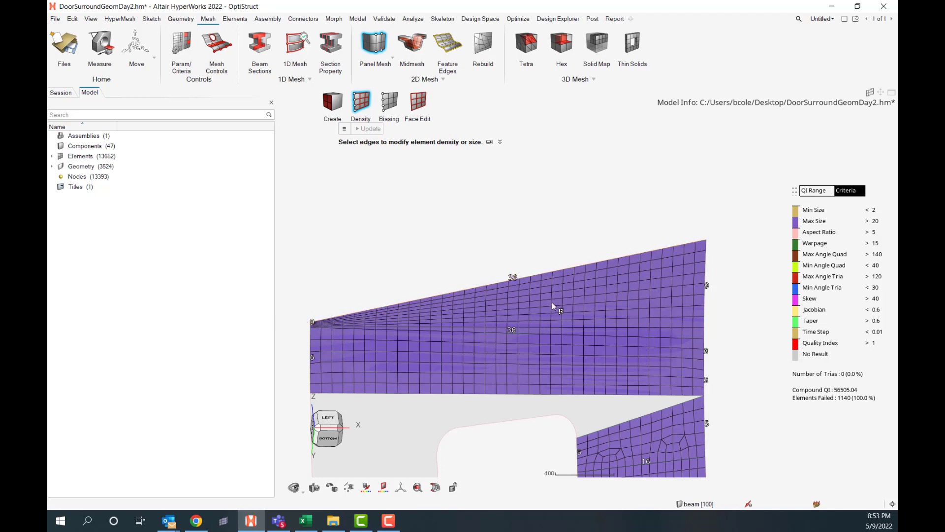
pyautogui.scroll(2, 360, 315)
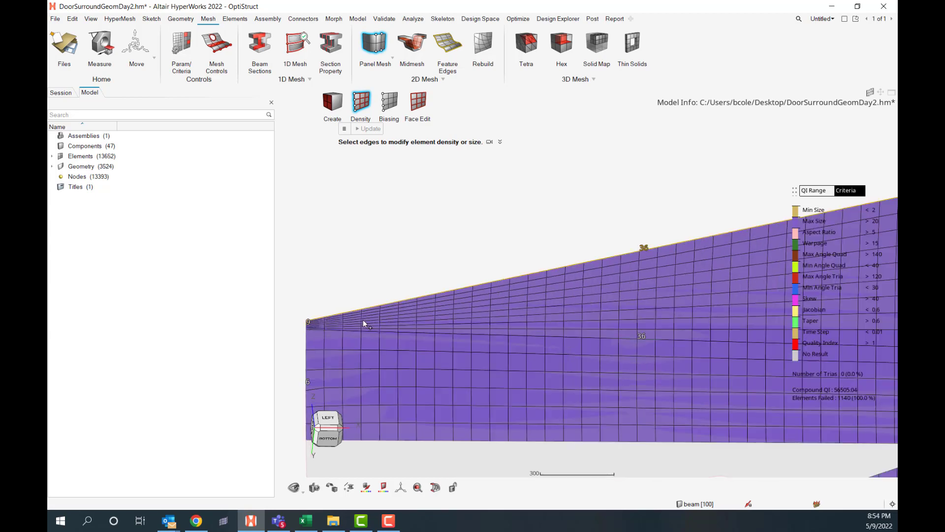
pyautogui.scroll(-4, 408, 319)
pyautogui.keyDown('ctrl'); pyautogui.moveTo(457, 318); pyautogui.dragTo(420, 228, button='right'); pyautogui.keyUp('ctrl')
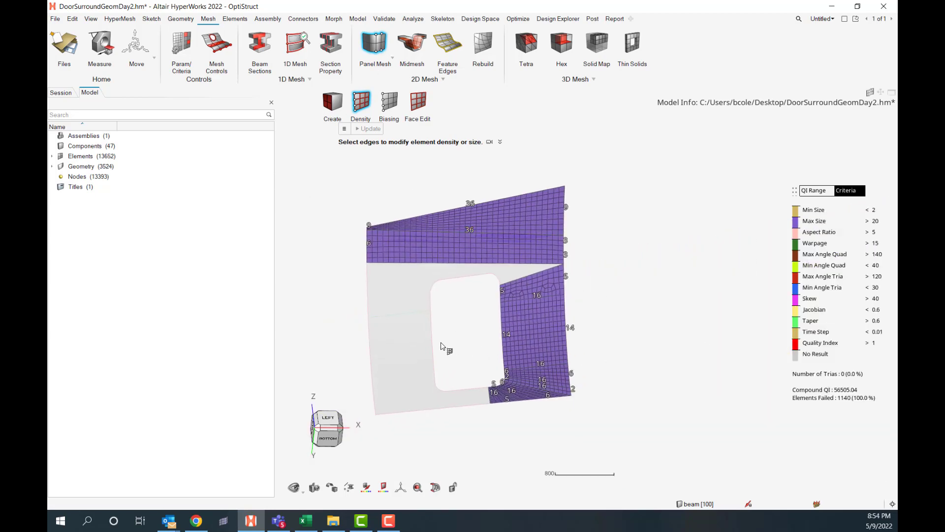
pyautogui.press('Escape')
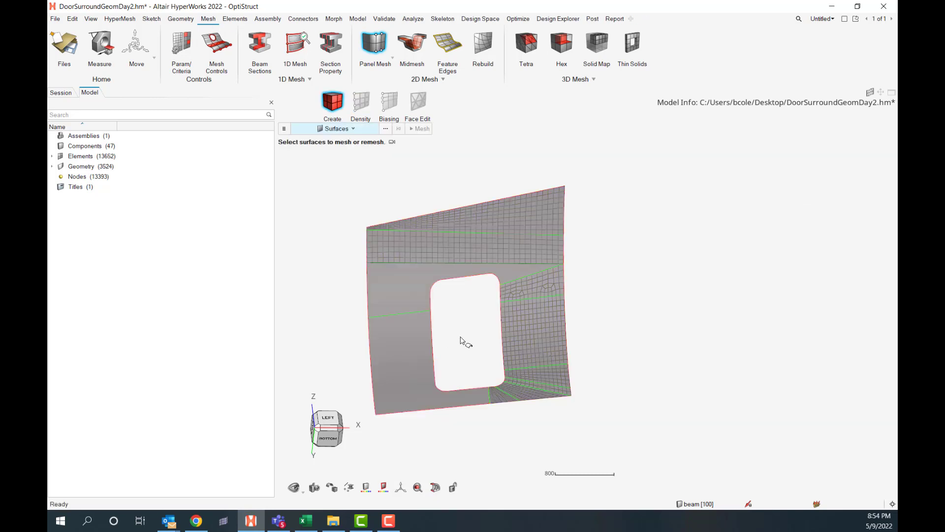
# Split the skin interactively with two lines from the cutout's lower left corner fixed points to the outer bottom edge
pyautogui.click(181, 20)
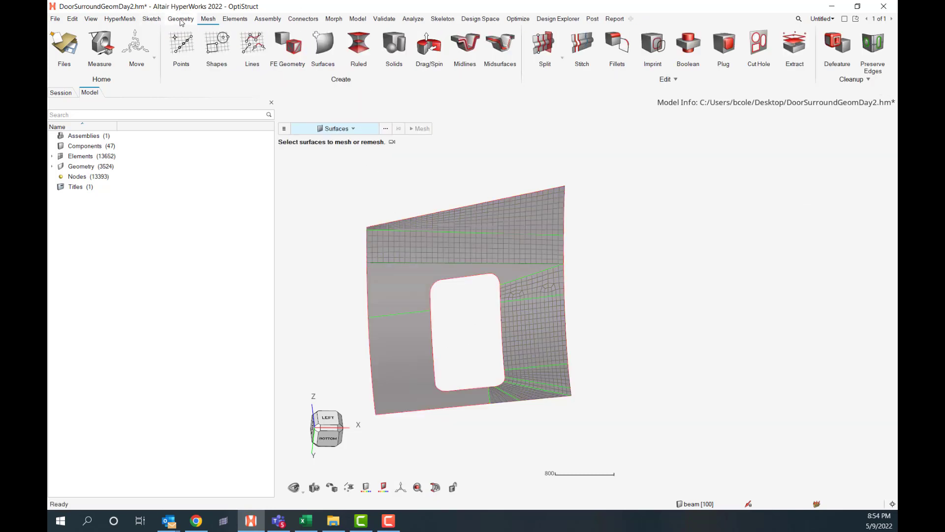
pyautogui.click(544, 44)
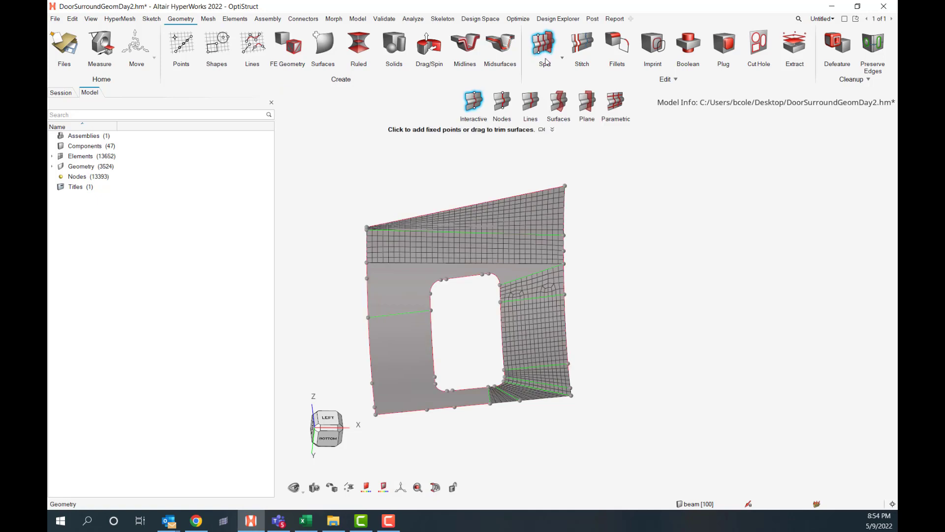
pyautogui.scroll(3, 470, 351)
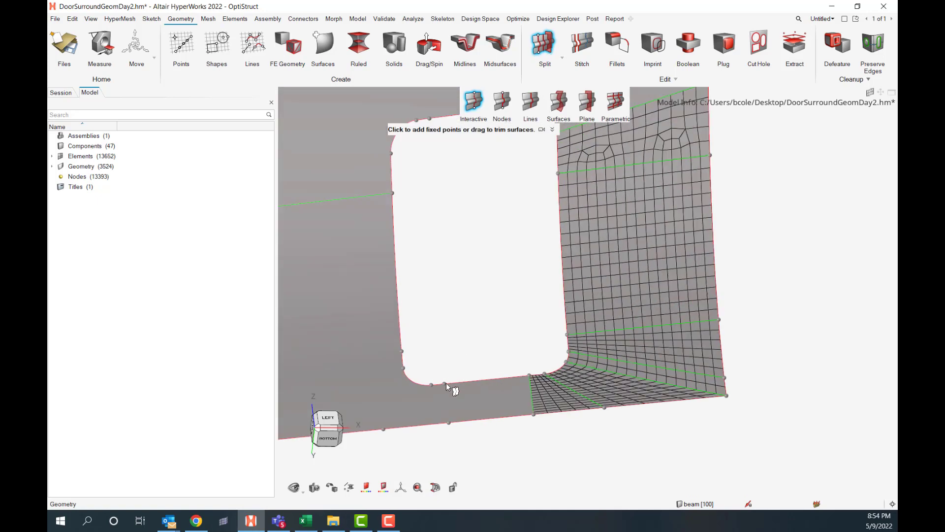
pyautogui.moveTo(448, 424); pyautogui.dragTo(422, 425)
pyautogui.moveTo(450, 362); pyautogui.dragTo(505, 369, button='middle')
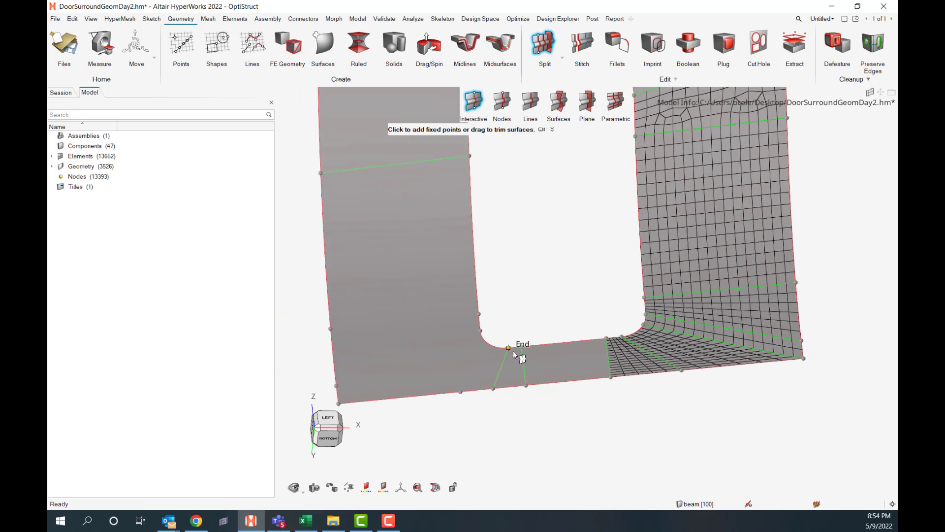
# Split the skin interactively with lines fanning from the cutout's lower left corner and left edge to the outer bottom edge, corner and left edge
pyautogui.moveTo(453, 390); pyautogui.dragTo(489, 344)
pyautogui.moveTo(481, 330); pyautogui.dragTo(402, 397)
pyautogui.moveTo(338, 403); pyautogui.dragTo(480, 321)
pyautogui.moveTo(336, 386); pyautogui.dragTo(471, 238)
pyautogui.scroll(-3, 565, 273)
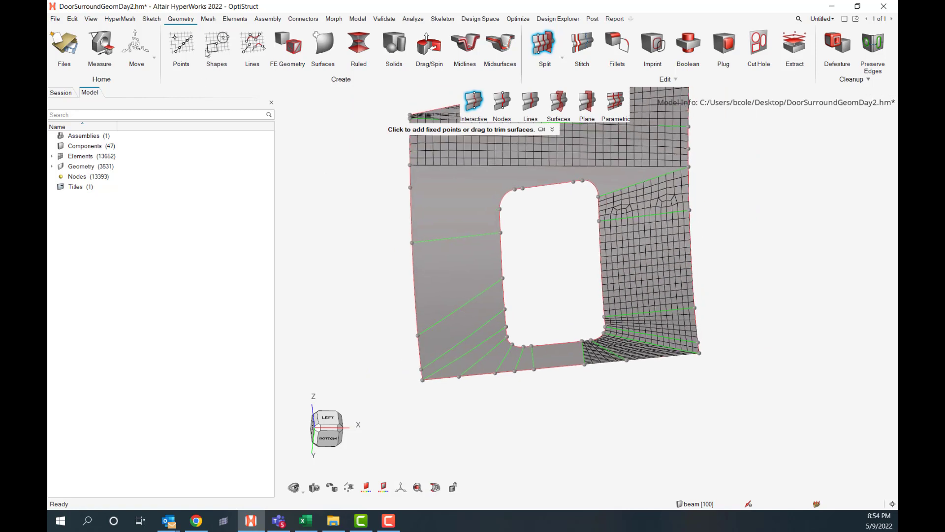
# Panel mesh the unmeshed split surfaces left of and below the cutout with element size 75, then leave the density editing
pyautogui.click(208, 19)
pyautogui.click(374, 44)
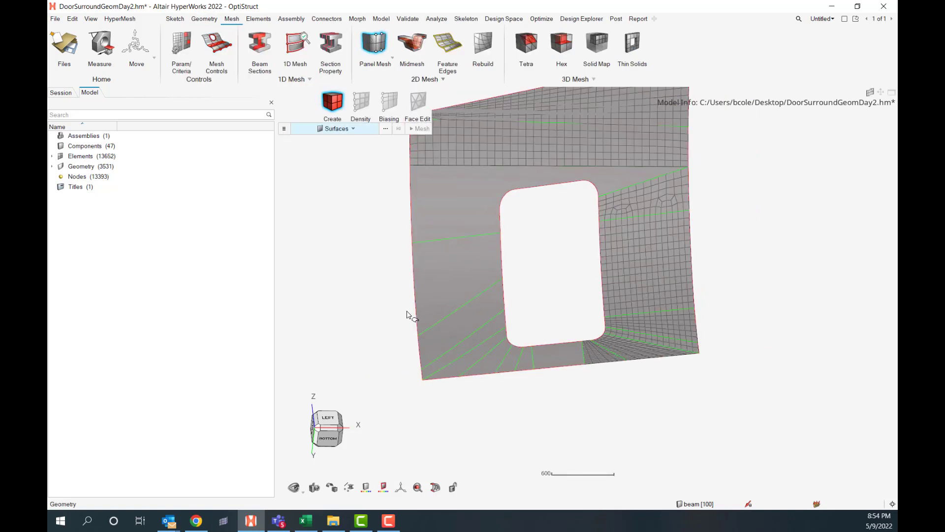
pyautogui.moveTo(382, 269); pyautogui.dragTo(588, 395)
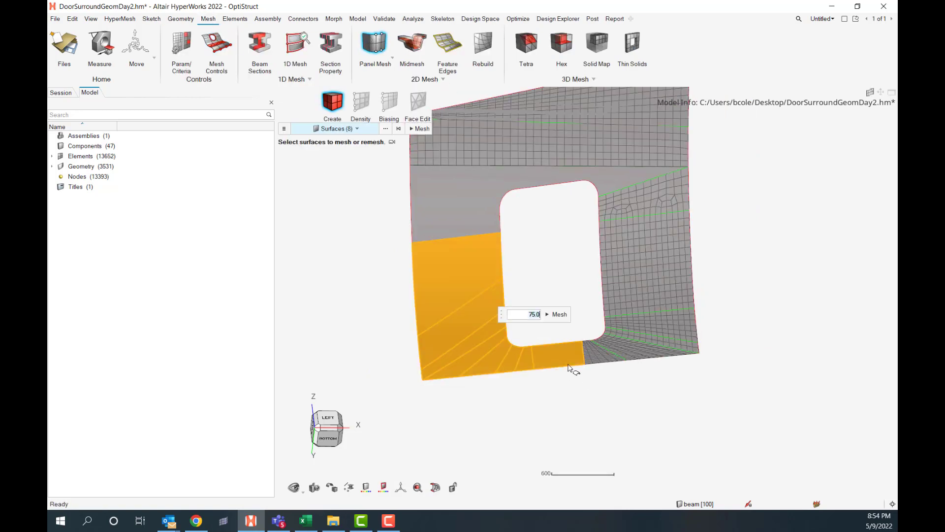
pyautogui.click(559, 314)
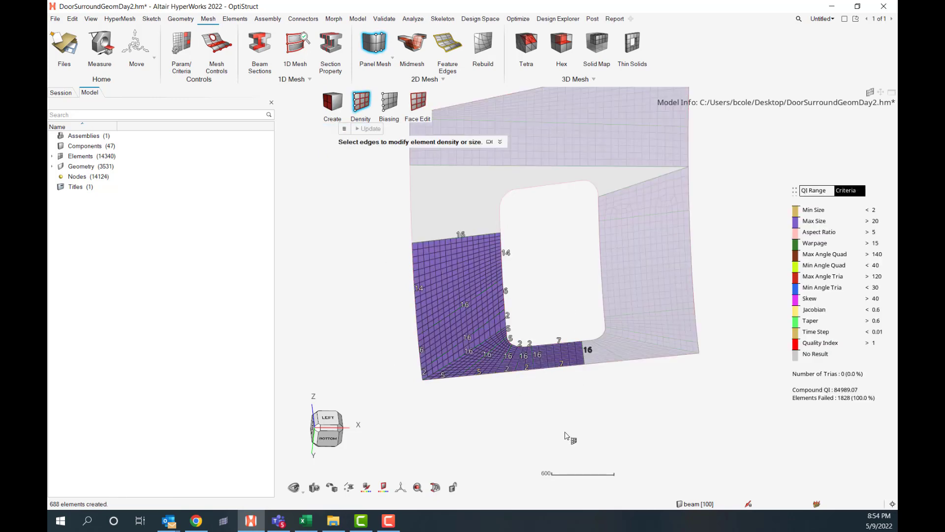
pyautogui.rightClick(549, 416)
pyautogui.keyDown('ctrl'); pyautogui.moveTo(549, 416); pyautogui.dragTo(554, 294); pyautogui.keyUp('ctrl')
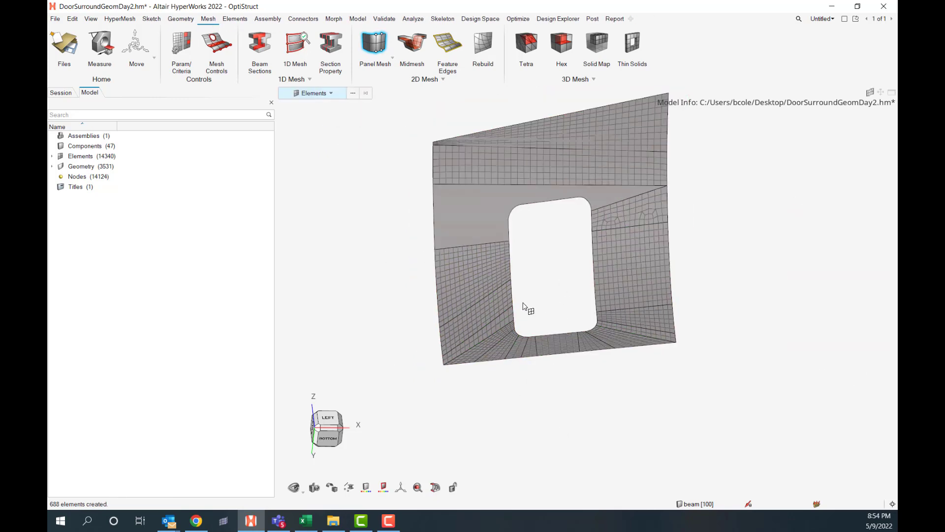
pyautogui.rightClick(502, 250)
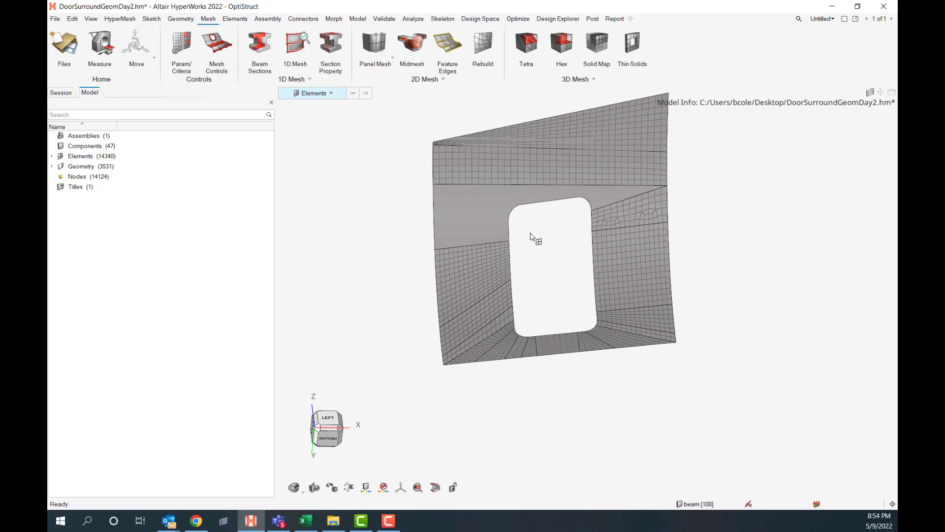
pyautogui.keyDown('ctrl'); pyautogui.moveTo(551, 264); pyautogui.dragTo(489, 238); pyautogui.keyUp('ctrl')
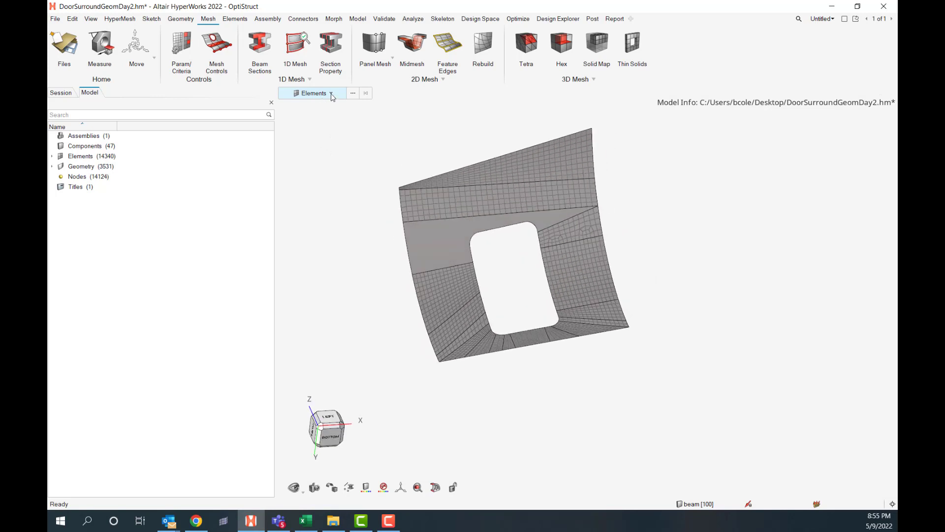
# Switch from Panel Mesh to General 2D Mesh, review its general and advanced meshing options, then leave the tool
pyautogui.click(389, 57)
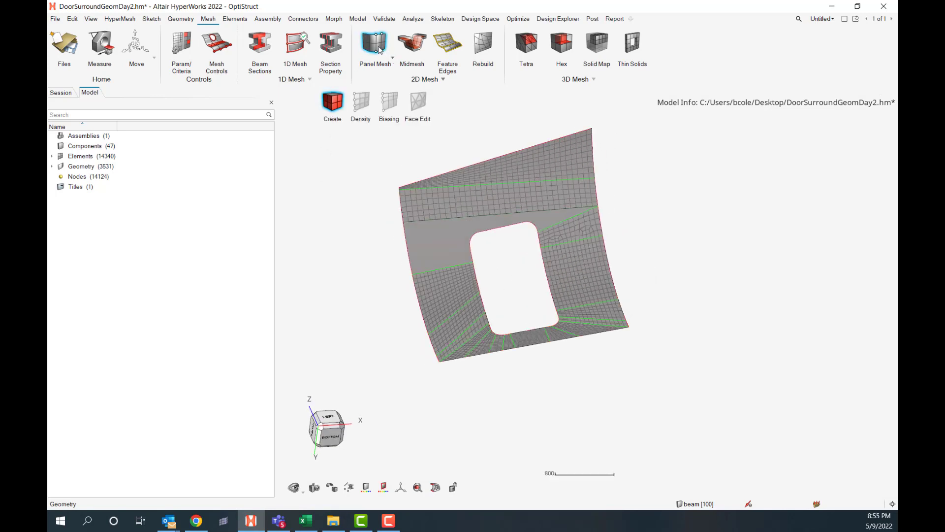
pyautogui.click(393, 58)
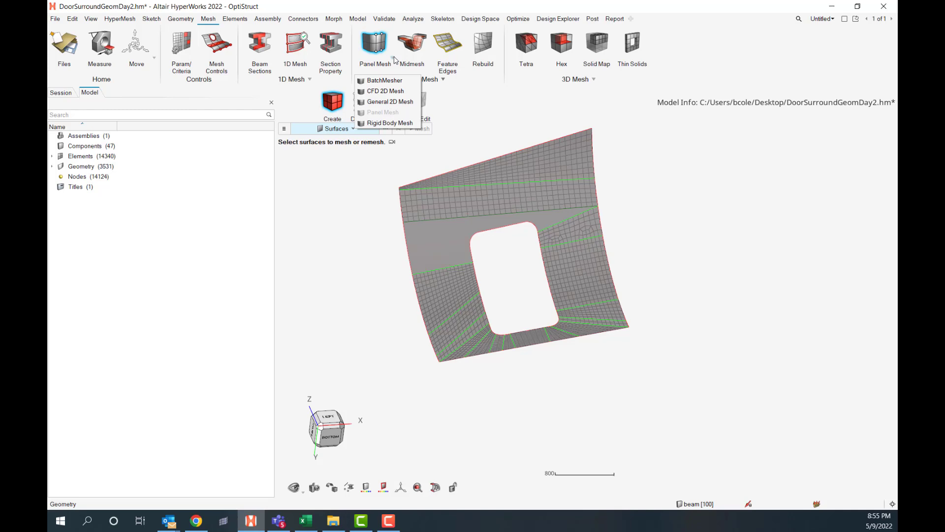
pyautogui.click(388, 102)
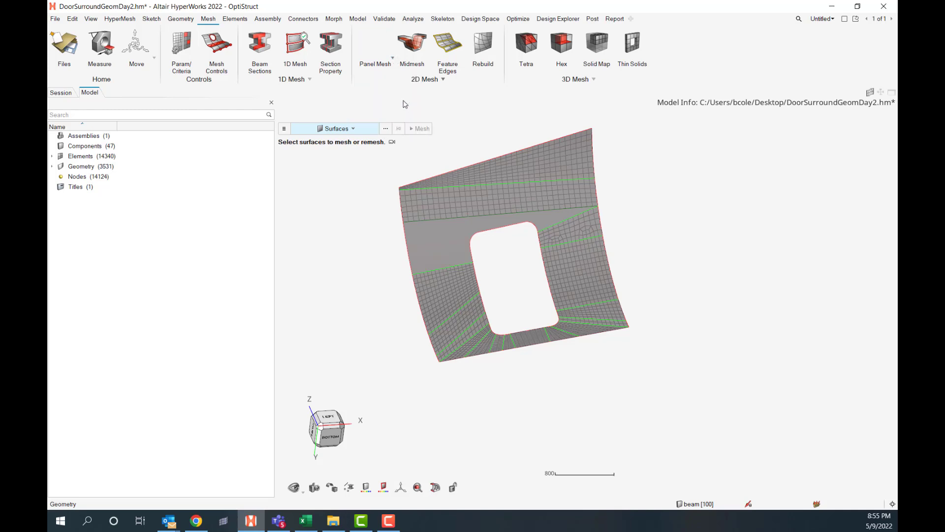
pyautogui.click(285, 129)
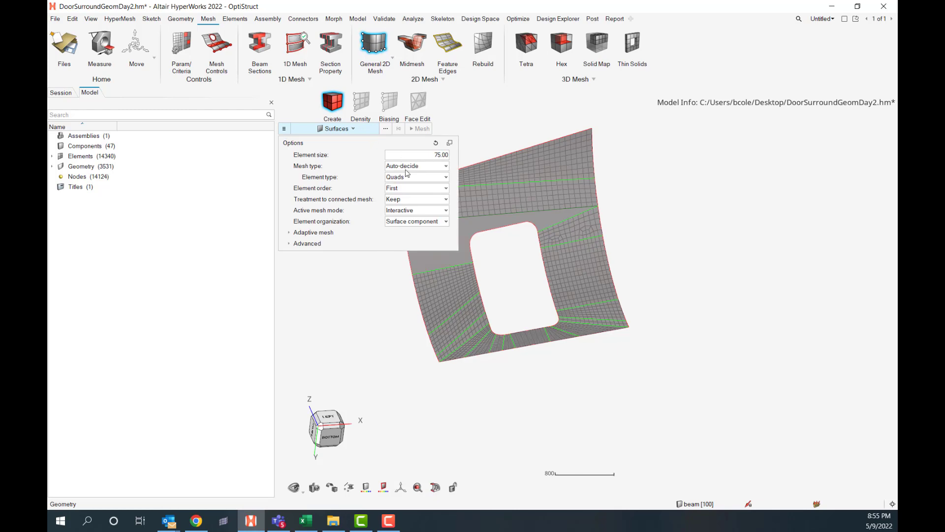
pyautogui.click(292, 245)
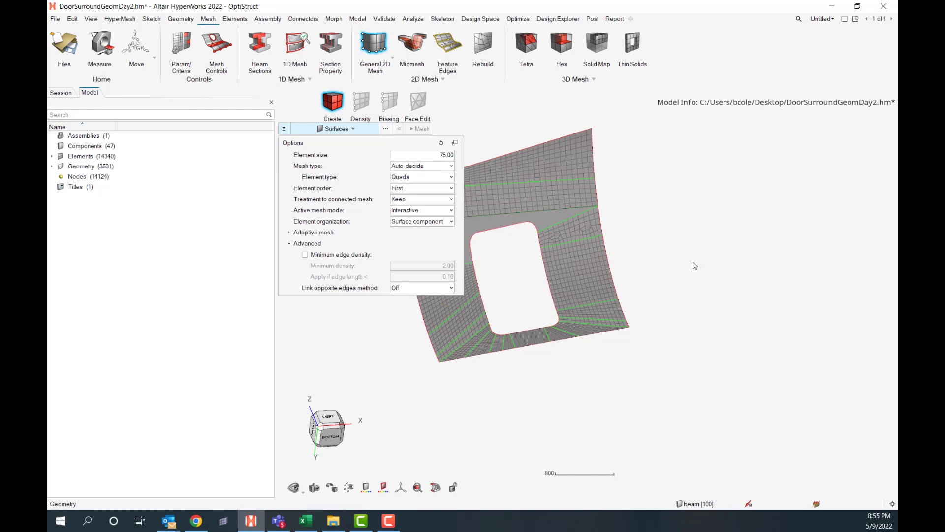
pyautogui.click(640, 214)
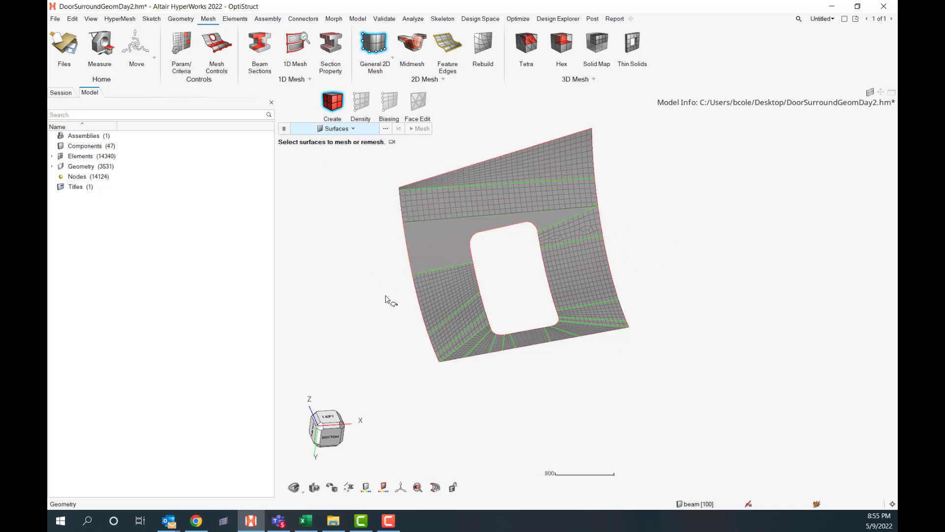
pyautogui.moveTo(387, 297); pyautogui.dragTo(378, 289, button='right')
pyautogui.moveTo(377, 292); pyautogui.dragTo(414, 320, button='middle')
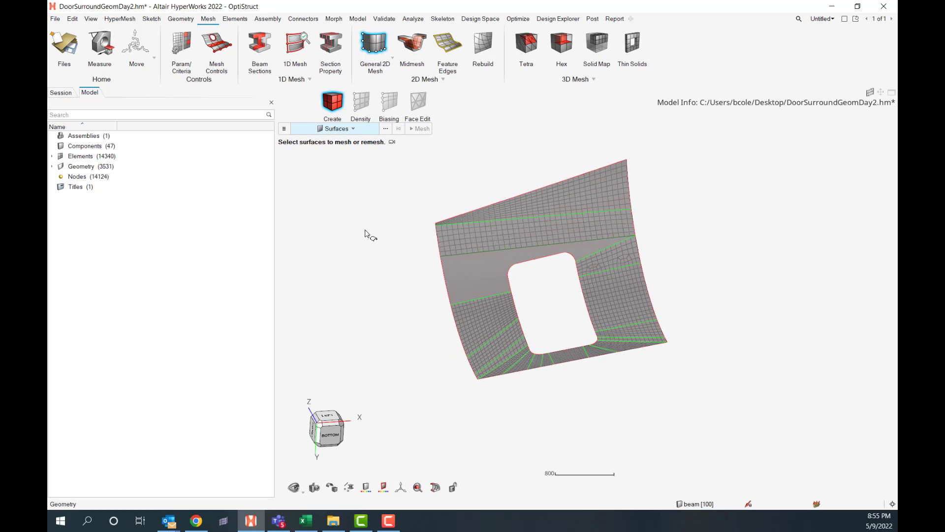
pyautogui.press('Escape')
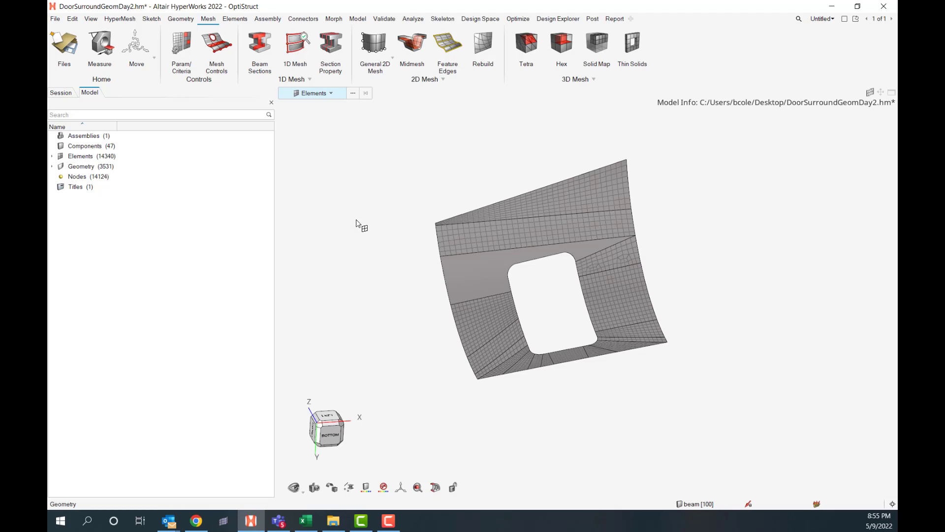
# Start Map Thickness and select the door surround skin solid as the source geometry, using the Solids source type
pyautogui.moveTo(402, 362); pyautogui.dragTo(485, 322, button='middle')
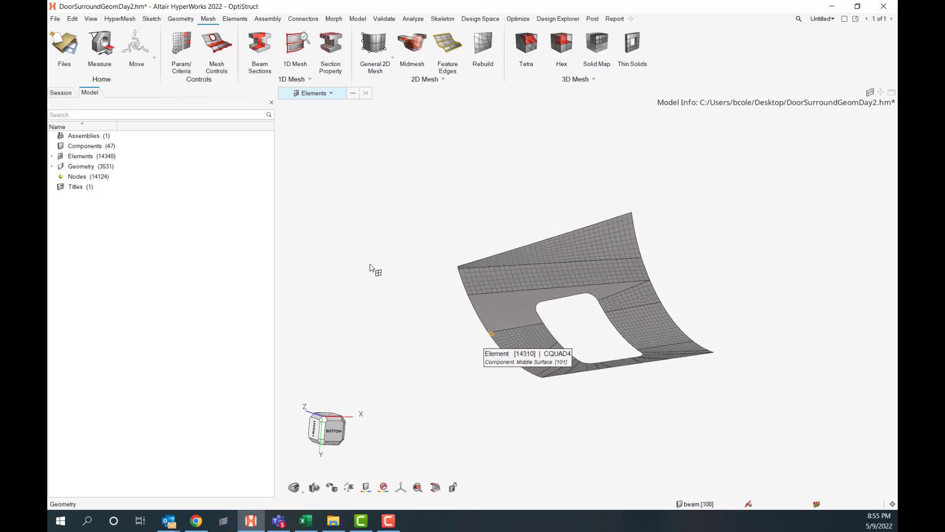
pyautogui.click(232, 20)
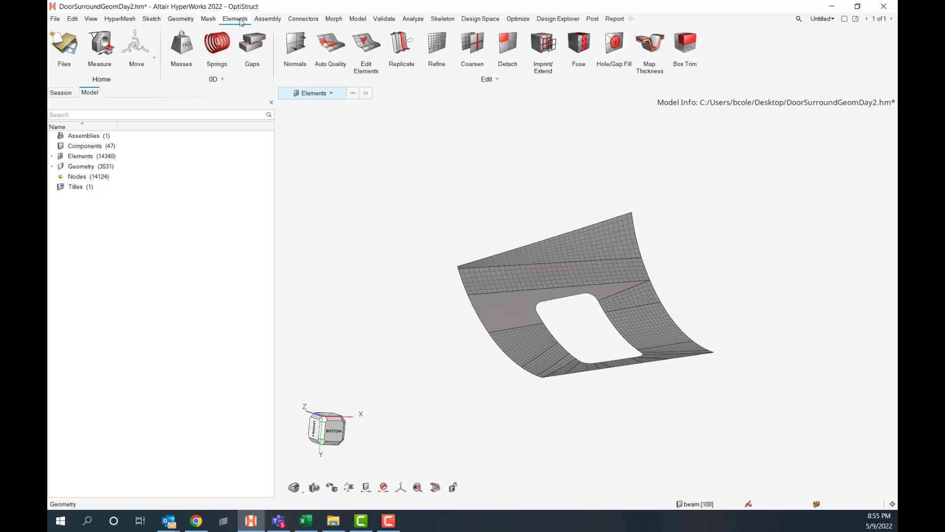
pyautogui.click(646, 48)
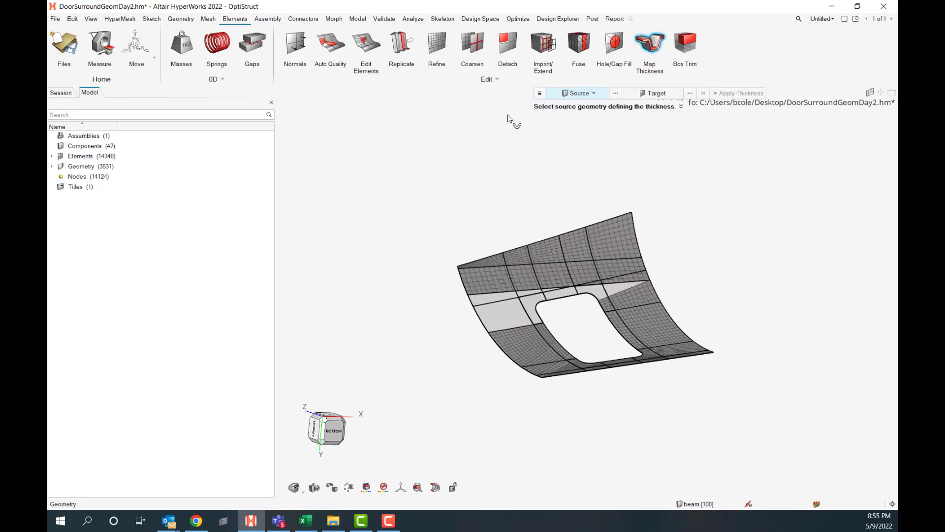
pyautogui.click(594, 93)
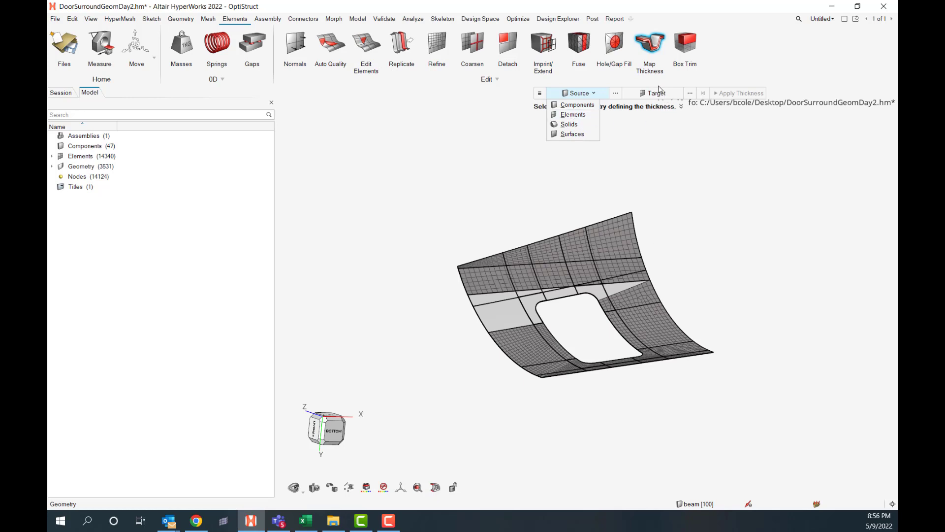
pyautogui.click(569, 124)
pyautogui.click(512, 316)
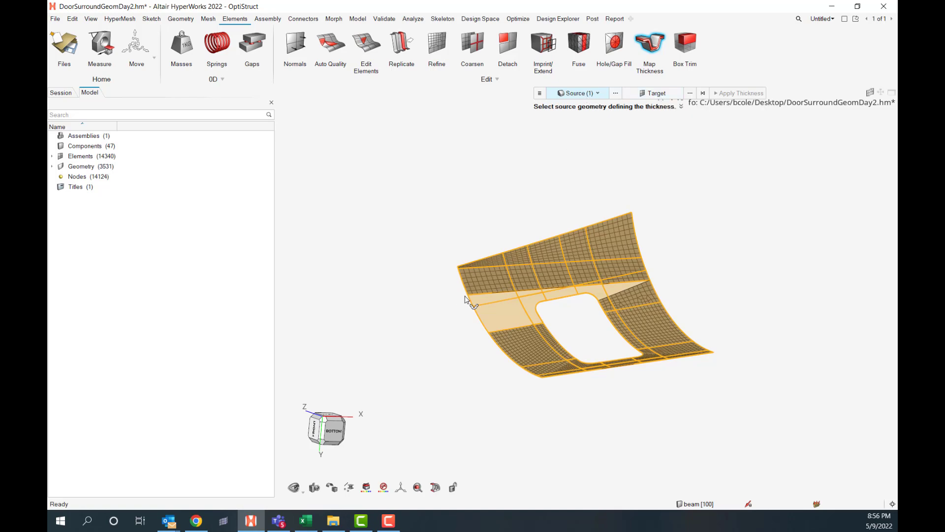
# Select all displayed skin mesh elements as the Map Thickness target and apply the thickness from the source solid
pyautogui.moveTo(493, 394); pyautogui.dragTo(687, 124, button='middle')
pyautogui.scroll(5, 536, 376)
pyautogui.scroll(-6, 538, 371)
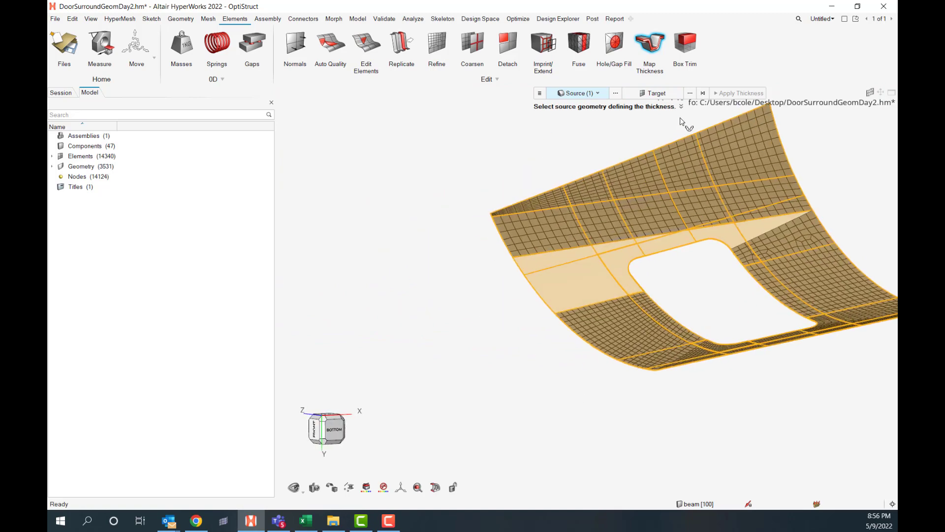
pyautogui.click(655, 93)
pyautogui.press('f')
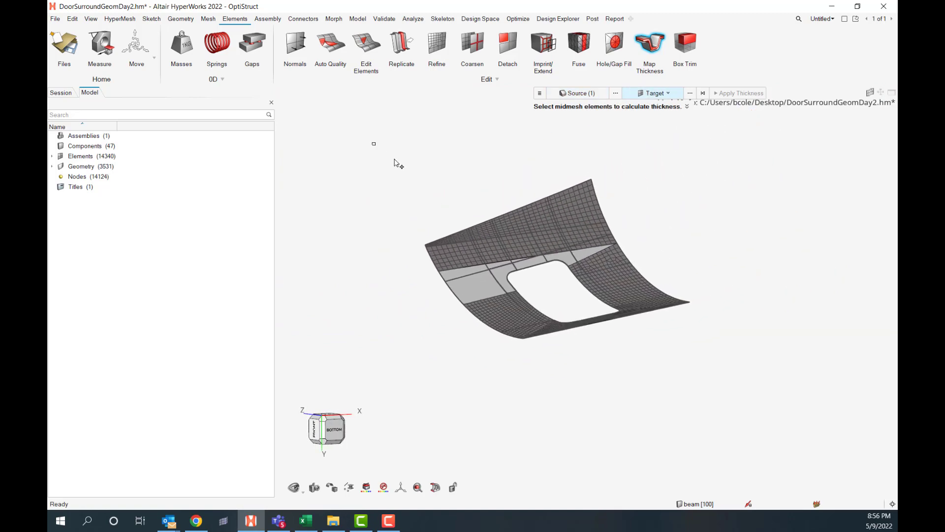
pyautogui.moveTo(374, 144); pyautogui.dragTo(749, 408)
pyautogui.moveTo(749, 409); pyautogui.dragTo(689, 219, button='middle')
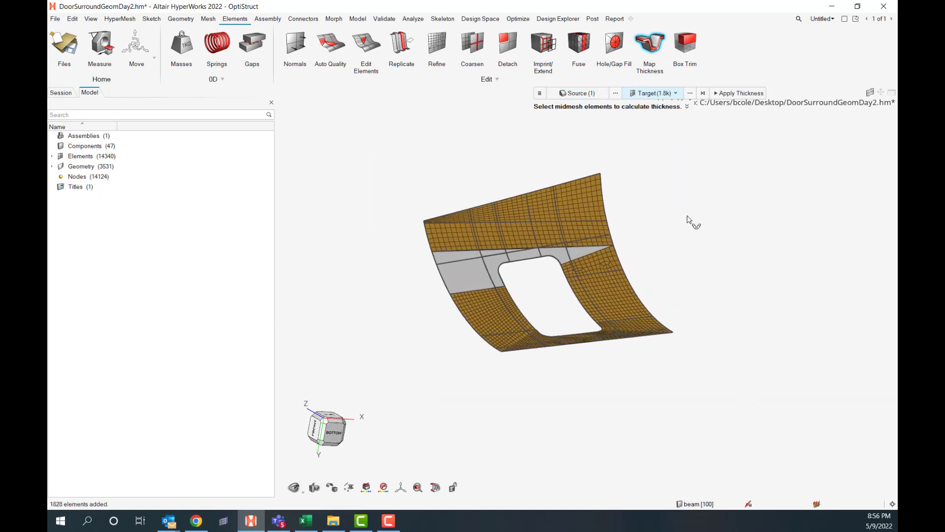
pyautogui.click(725, 92)
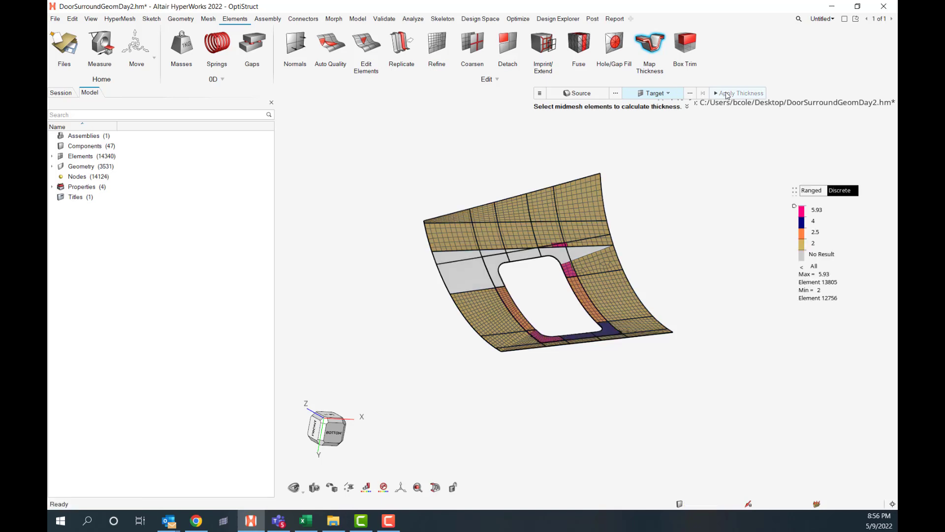
# Examine the mapped thickness contour around the cutout and its corners, and check the Map Thickness options
pyautogui.moveTo(701, 297); pyautogui.dragTo(539, 297, button='middle')
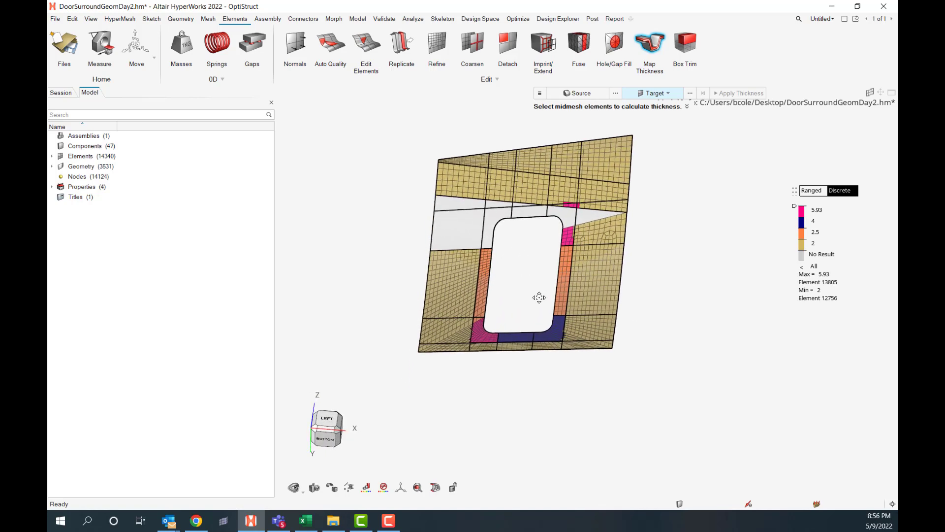
pyautogui.scroll(3, 565, 339)
pyautogui.scroll(-3, 564, 340)
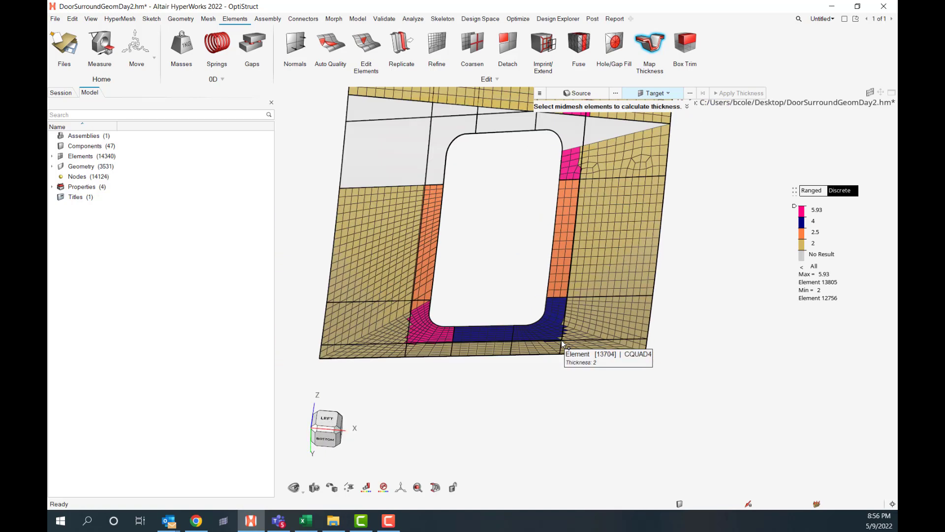
pyautogui.moveTo(560, 343); pyautogui.dragTo(577, 347, button='middle')
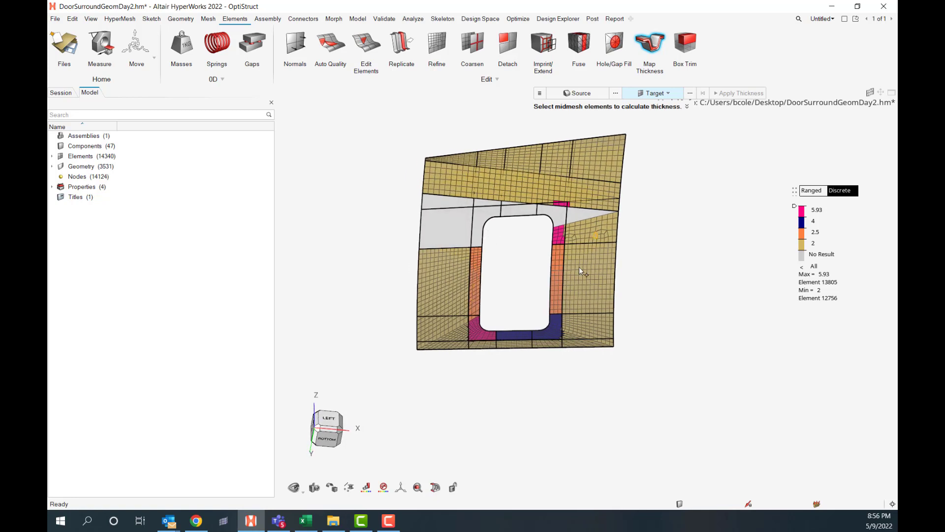
pyautogui.moveTo(545, 197); pyautogui.dragTo(531, 236, button='right')
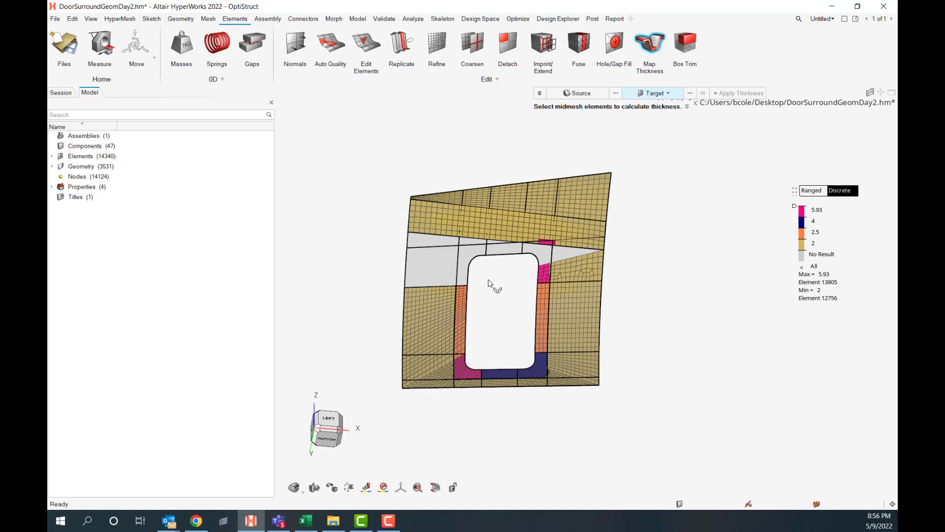
pyautogui.moveTo(498, 303); pyautogui.dragTo(477, 288, button='middle')
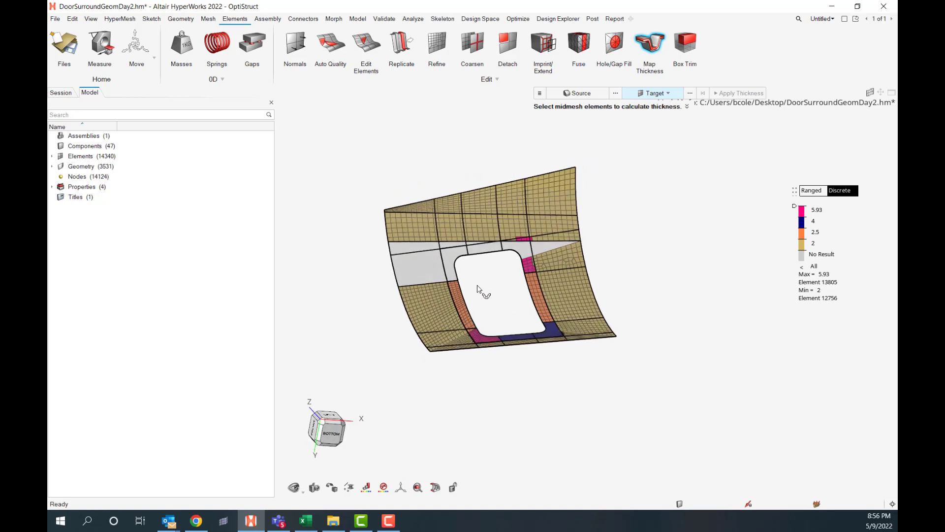
pyautogui.moveTo(518, 273)
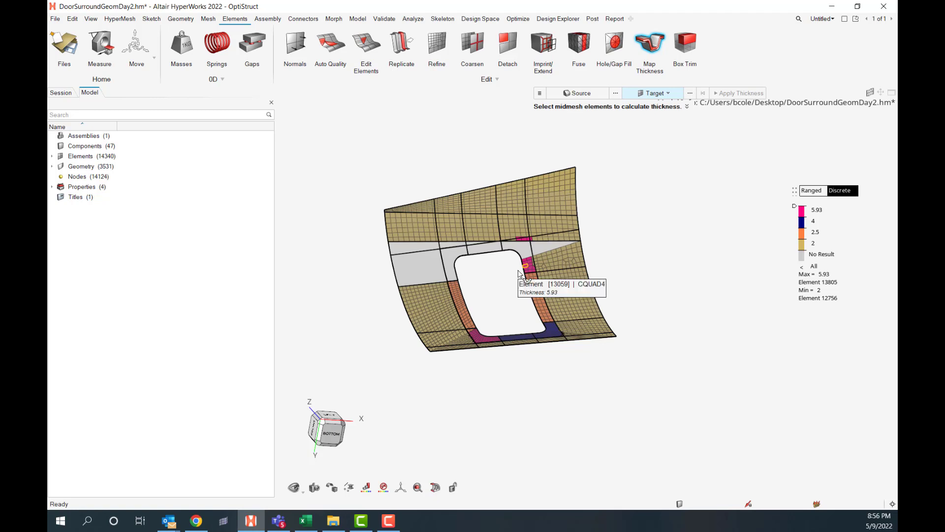
pyautogui.click(544, 97)
pyautogui.click(546, 153)
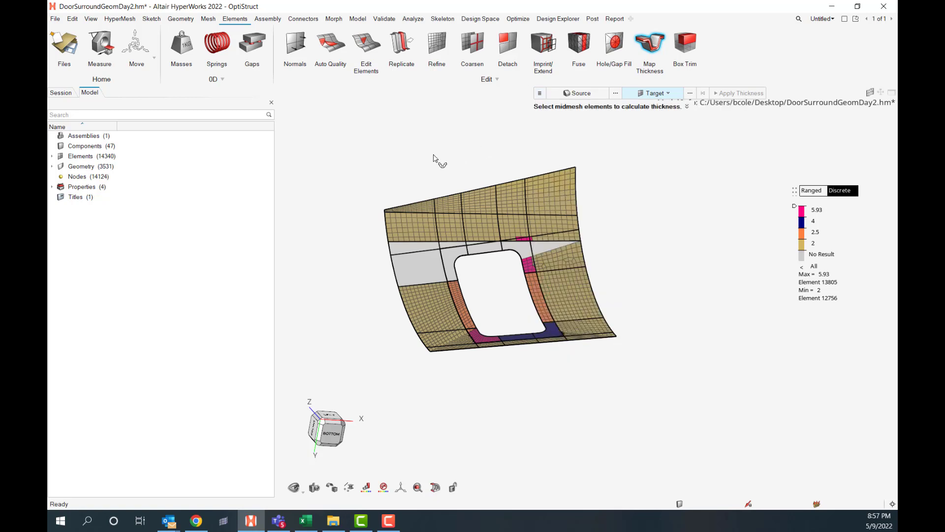
# Leave Map Thickness, add a custom ribbon page and name it MidSurfMesh Workflow
pyautogui.click(181, 18)
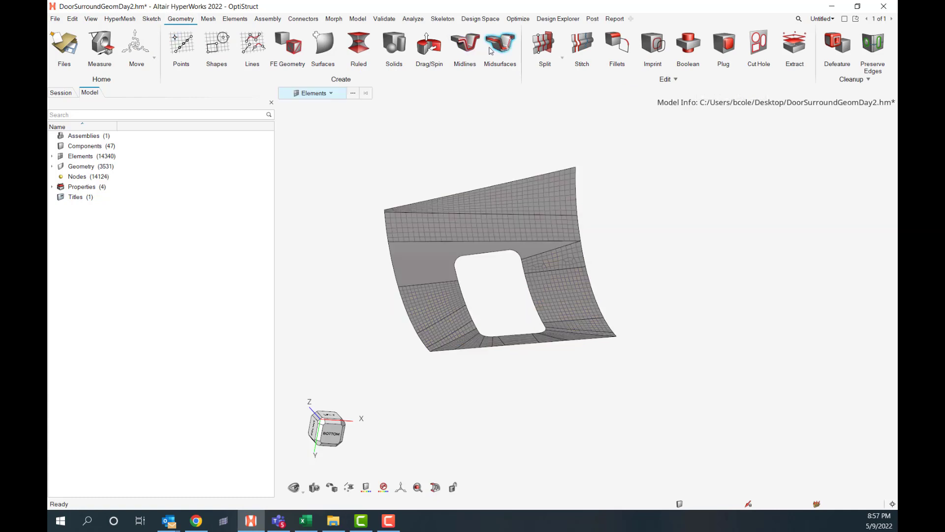
pyautogui.click(207, 19)
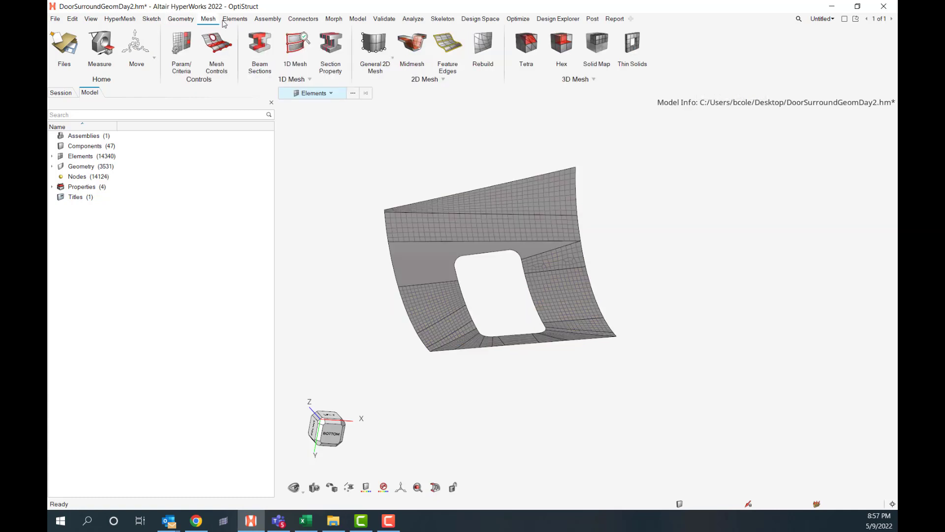
pyautogui.click(235, 19)
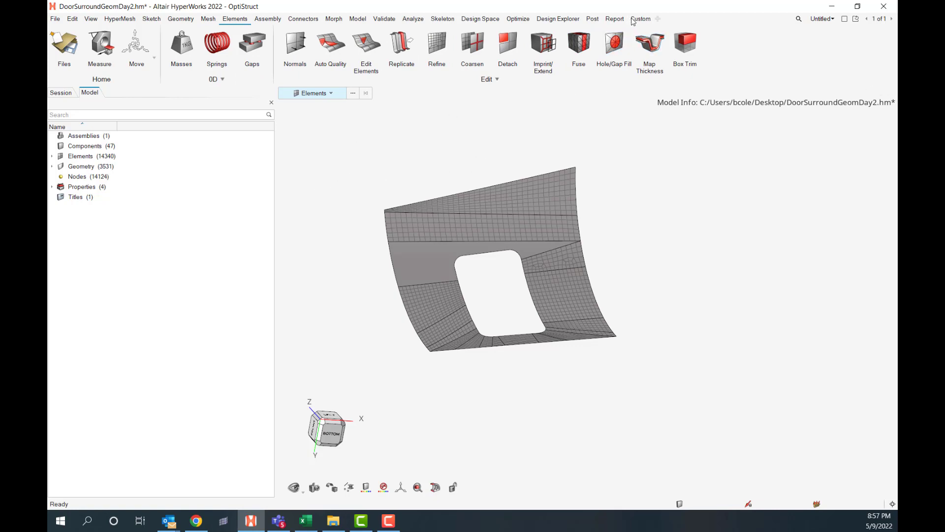
pyautogui.rightClick(639, 22)
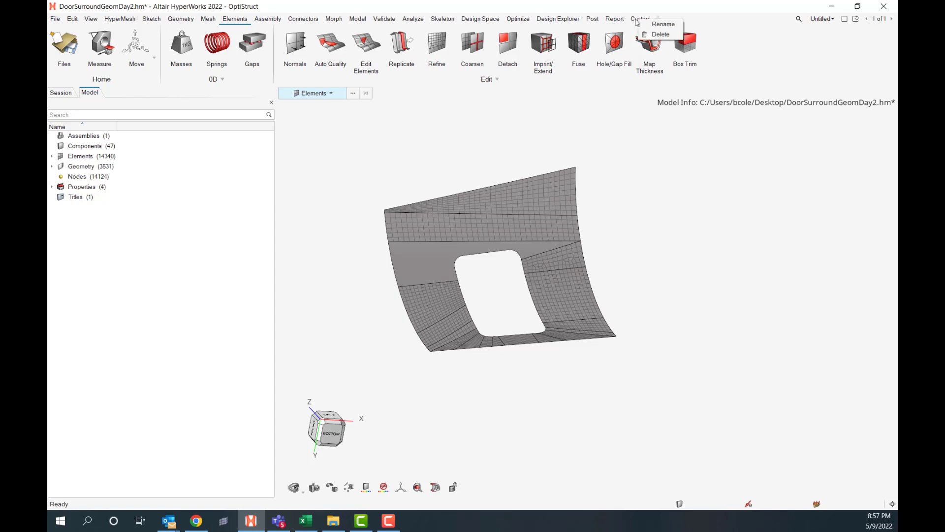
pyautogui.click(663, 24)
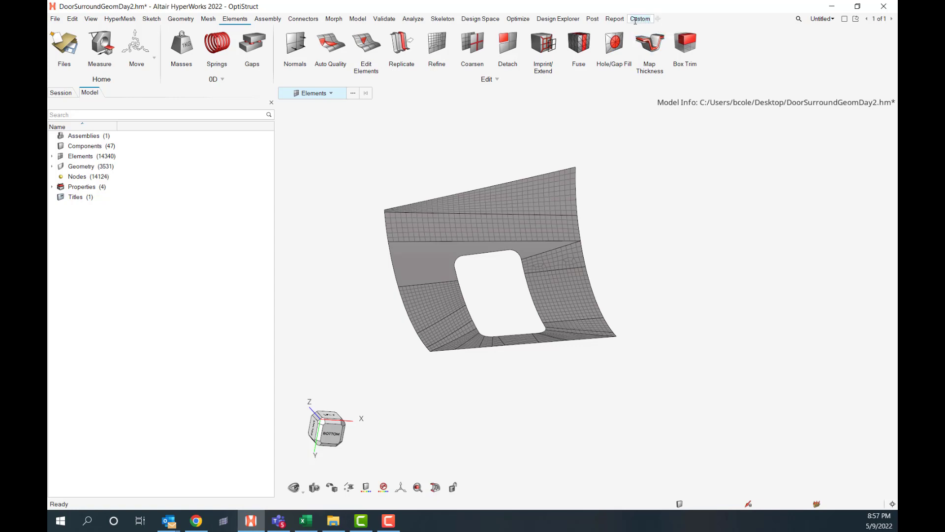
pyautogui.write('MidSurf')
pyautogui.hotkey('ctrl', 'a')
pyautogui.write('SurfMesh')
pyautogui.write(' Work')
pyautogui.write('flow')
pyautogui.press('Return')
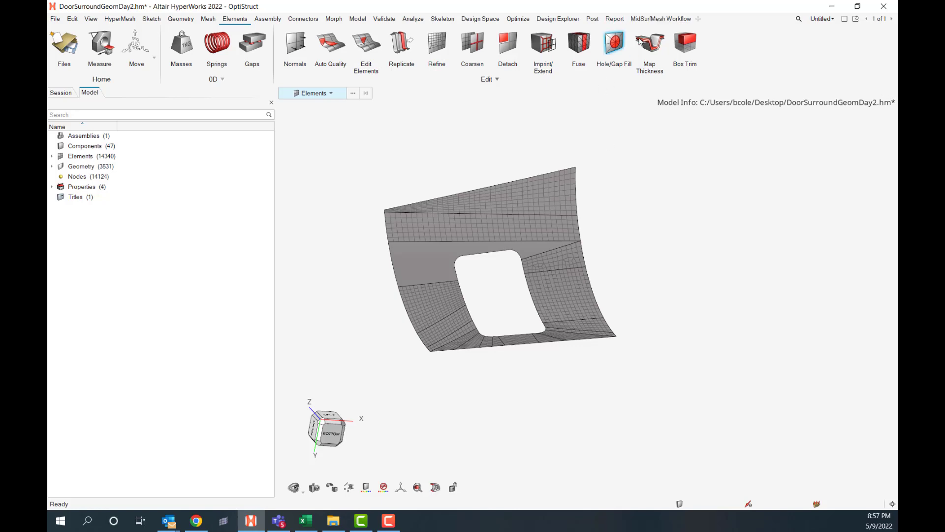
# Add the Midsurfaces and Panel Mesh tools to the MidSurfMesh Workflow ribbon page
pyautogui.click(179, 19)
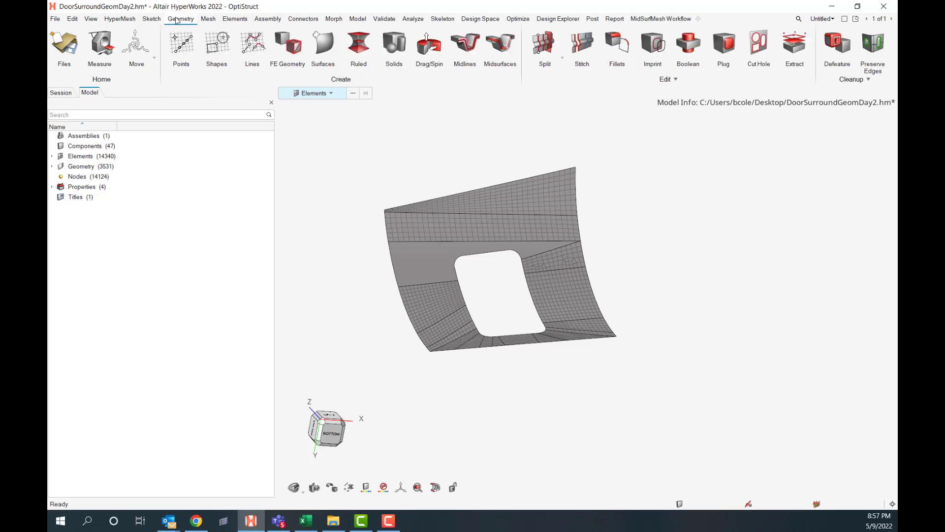
pyautogui.moveTo(501, 57); pyautogui.dragTo(655, 23)
pyautogui.click(208, 20)
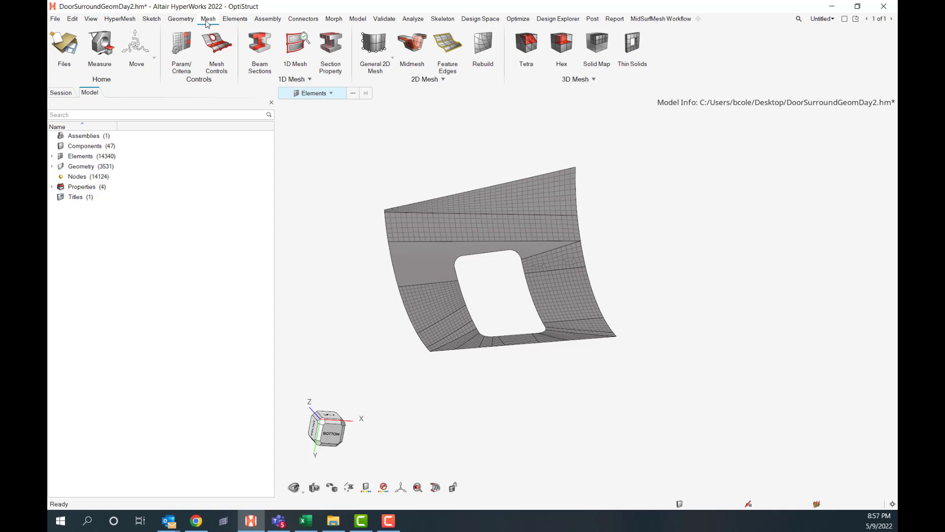
pyautogui.click(392, 59)
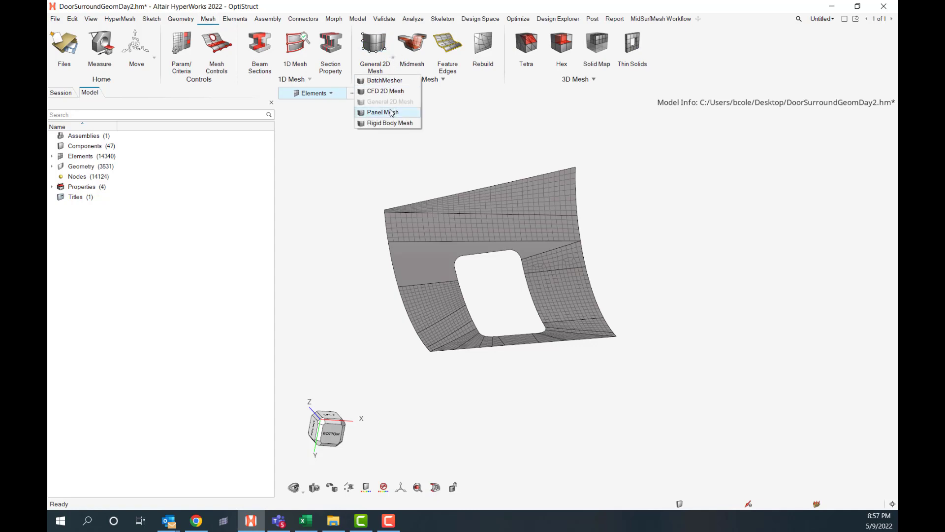
pyautogui.moveTo(400, 113); pyautogui.dragTo(652, 21)
# Add General 2D Mesh and Map Thickness to the MidSurfMesh Workflow page, and display that page
pyautogui.click(379, 50)
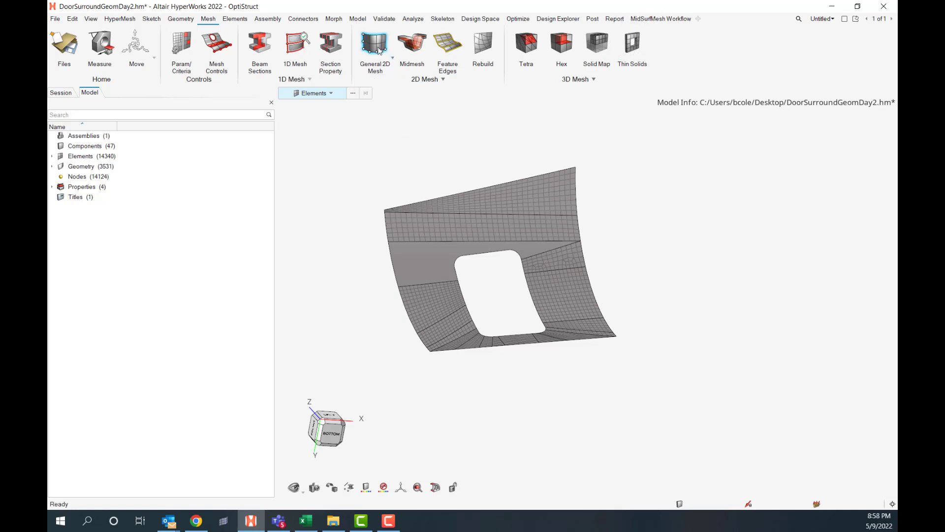
pyautogui.moveTo(379, 50); pyautogui.dragTo(660, 22)
pyautogui.moveTo(375, 71); pyautogui.dragTo(371, 44)
pyautogui.click(235, 18)
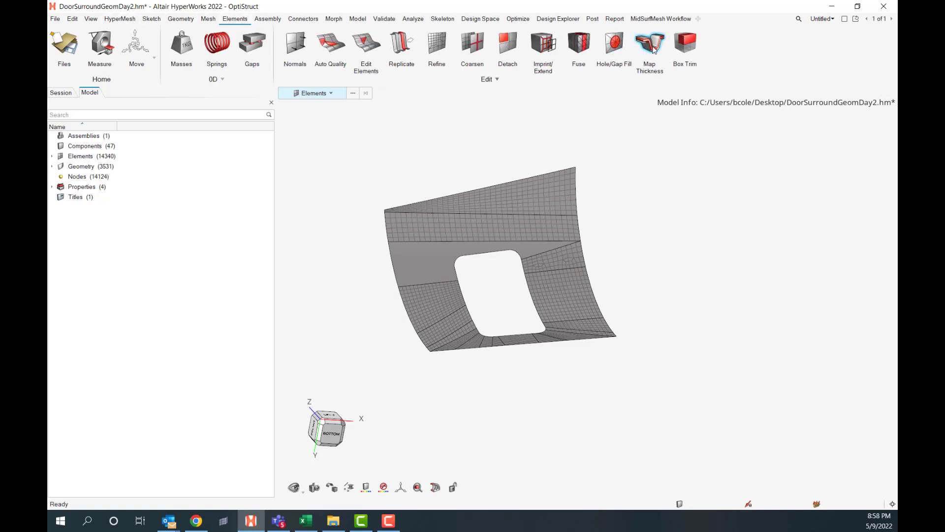
pyautogui.click(657, 19)
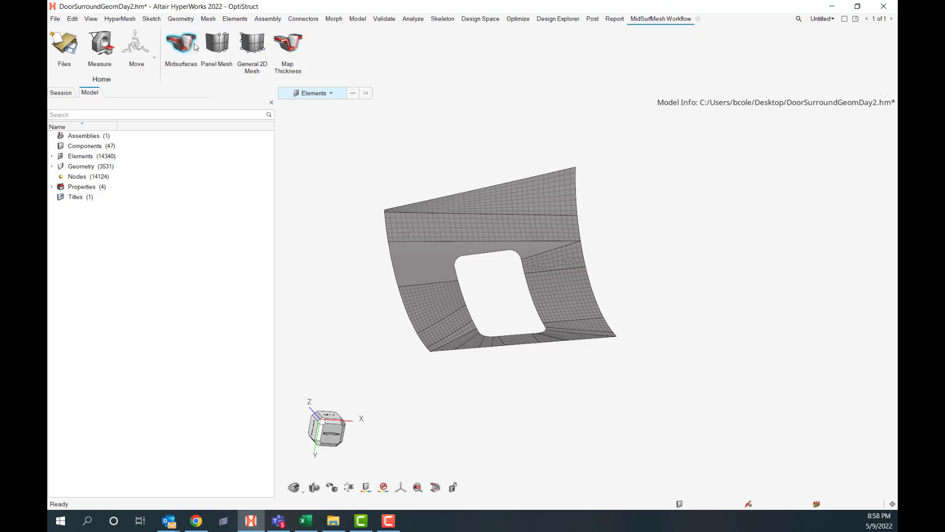
# Add the geometry Split tool to the MidSurfMesh Workflow page and place it ahead of Midsurfaces
pyautogui.click(180, 20)
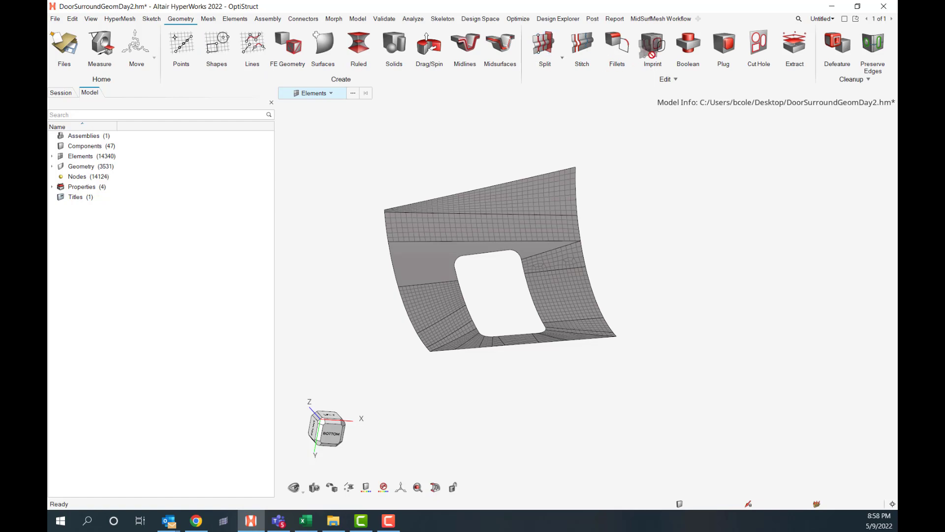
pyautogui.click(660, 19)
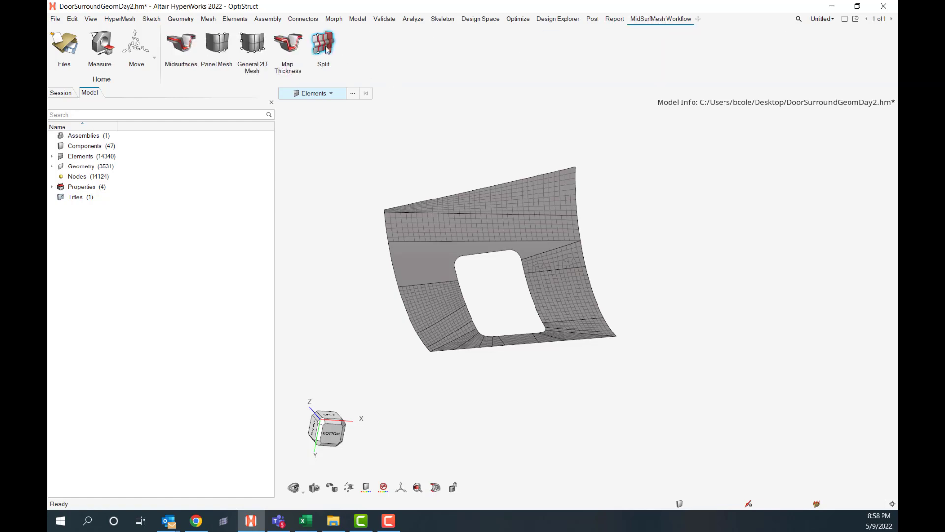
pyautogui.moveTo(322, 44); pyautogui.dragTo(175, 51)
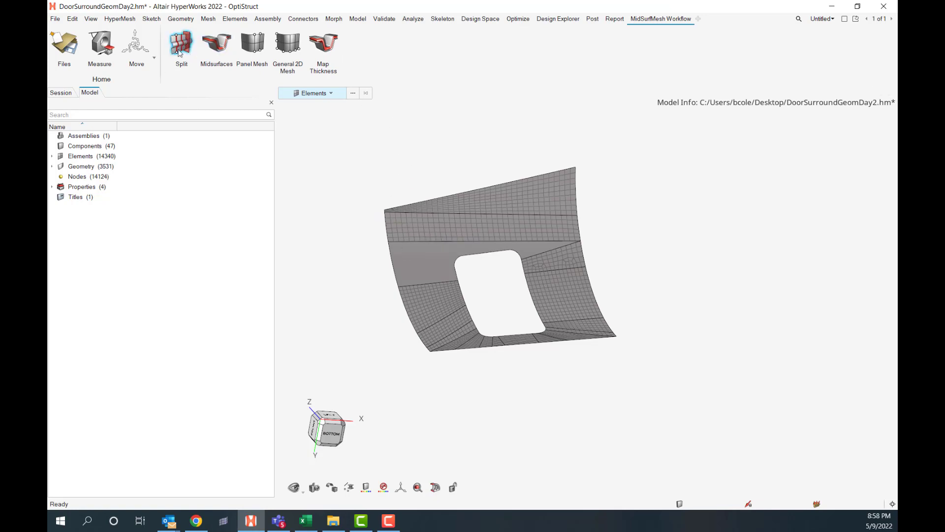
# Check the Midsurfaces, Panel Mesh and Map Thickness tools launched from the custom page, then leave them without changes
pyautogui.click(218, 47)
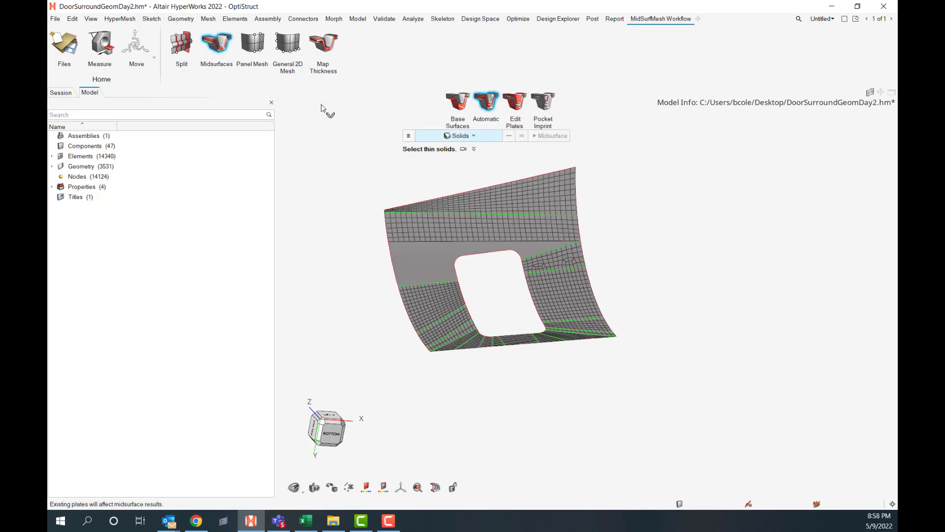
pyautogui.click(256, 46)
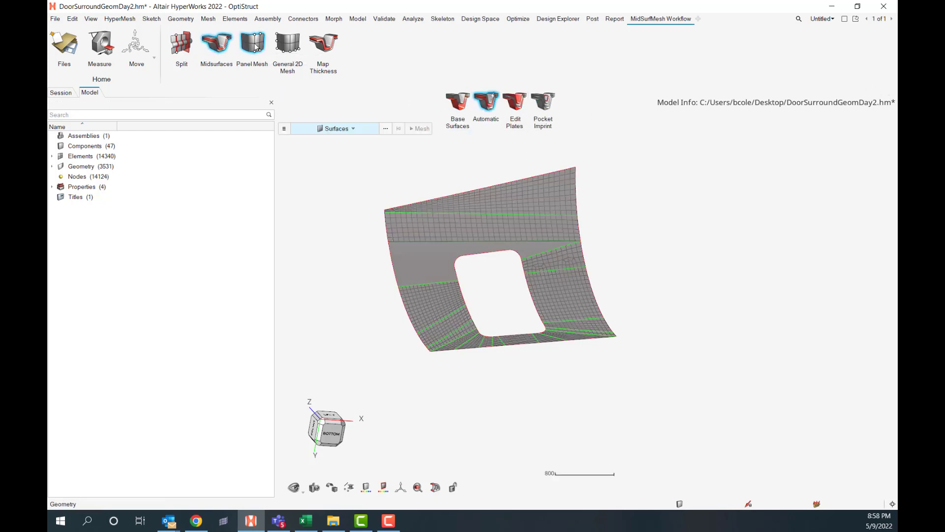
pyautogui.click(255, 46)
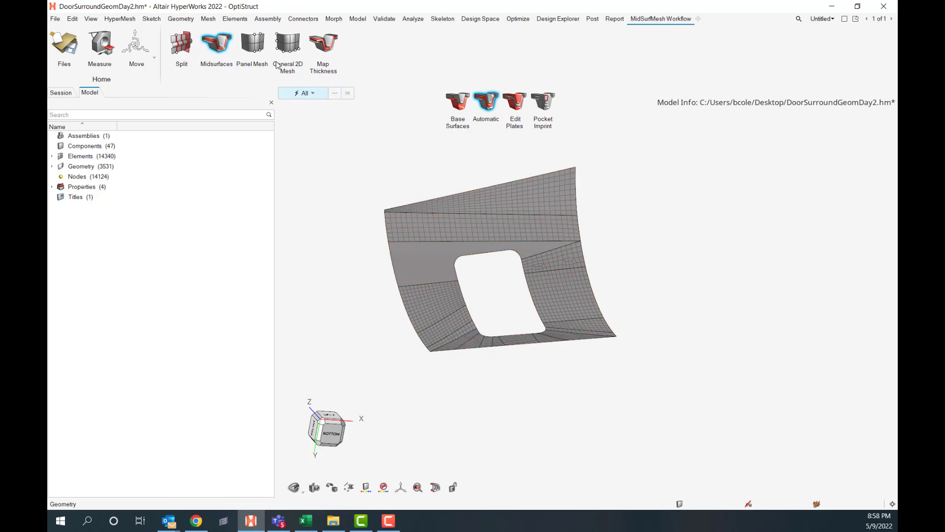
pyautogui.click(318, 48)
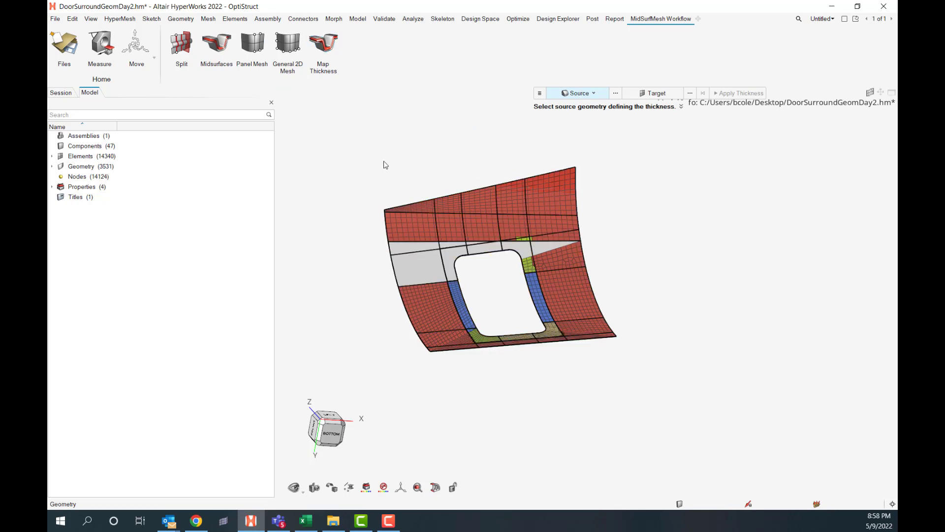
pyautogui.press('Escape')
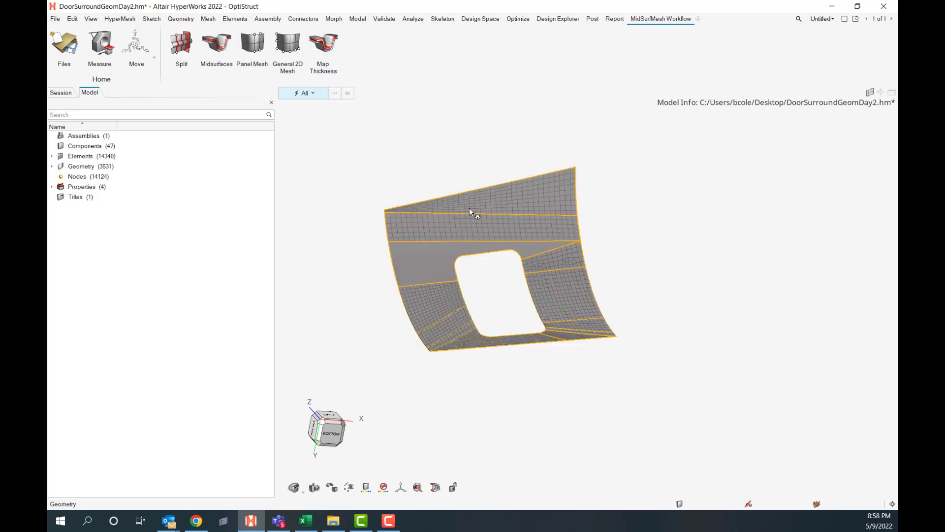
# Float the MidSurfMesh Workflow page as a separate window and place it beside the model, clear of the mesh
pyautogui.rightClick(669, 25)
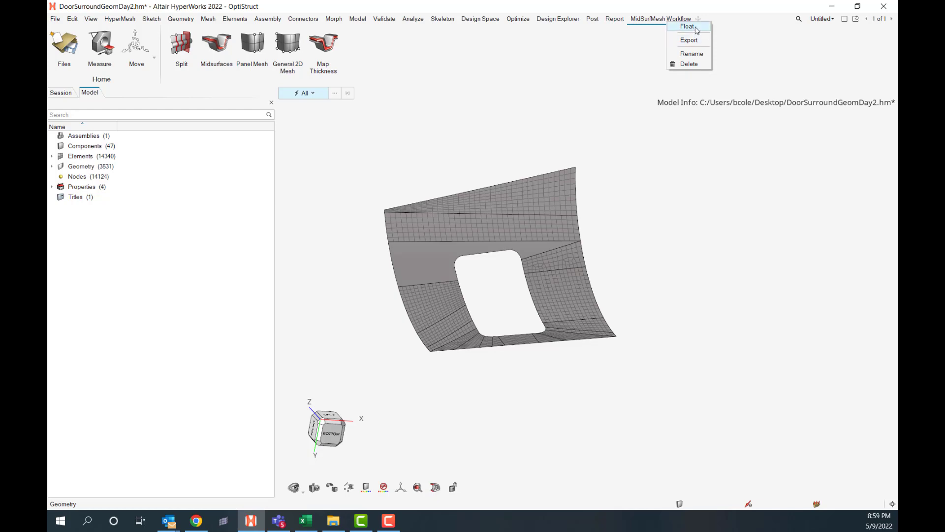
pyautogui.click(687, 27)
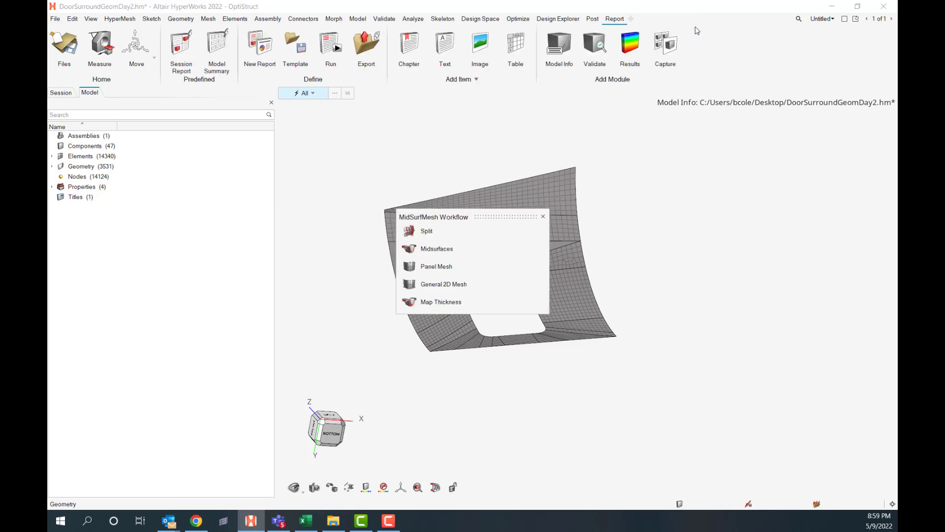
pyautogui.moveTo(513, 221); pyautogui.dragTo(798, 165)
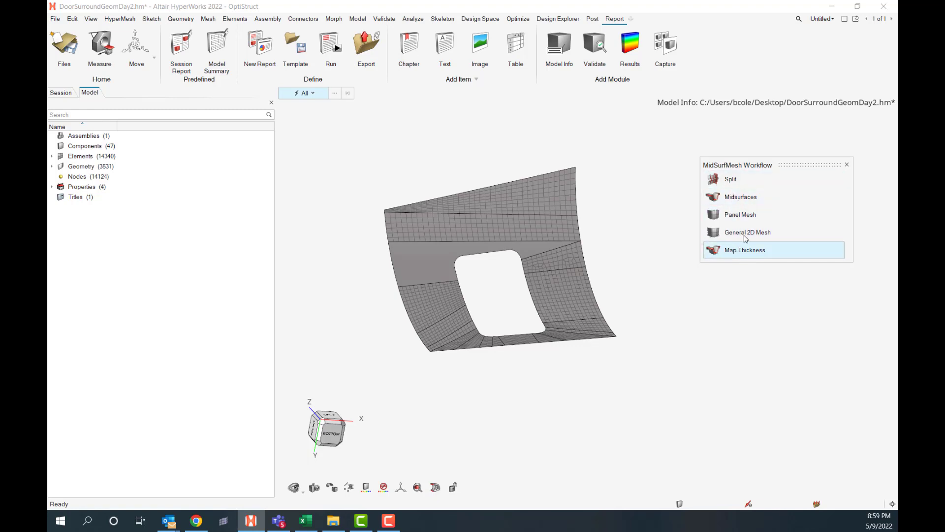
pyautogui.moveTo(801, 164); pyautogui.dragTo(837, 147)
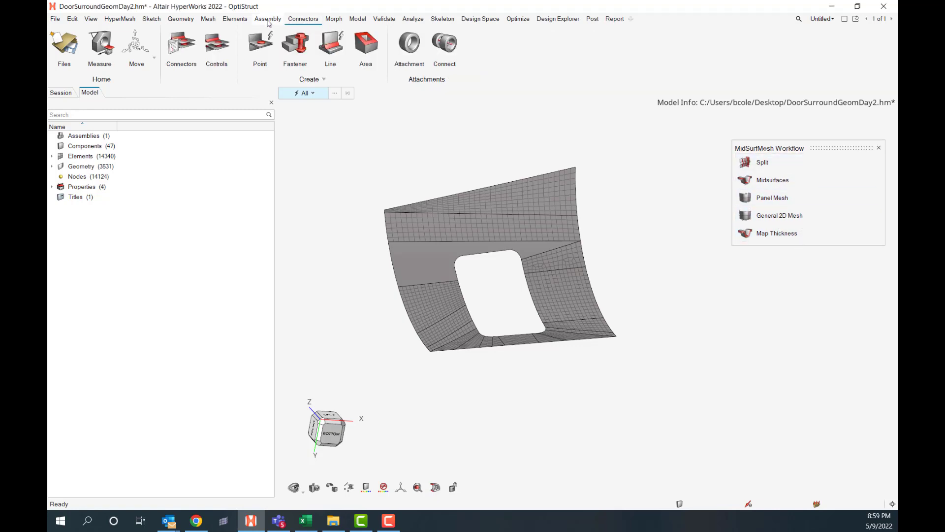
# Browse other ribbon pages with the workflow window floating, start Split from it, and close the floating window
pyautogui.click(241, 20)
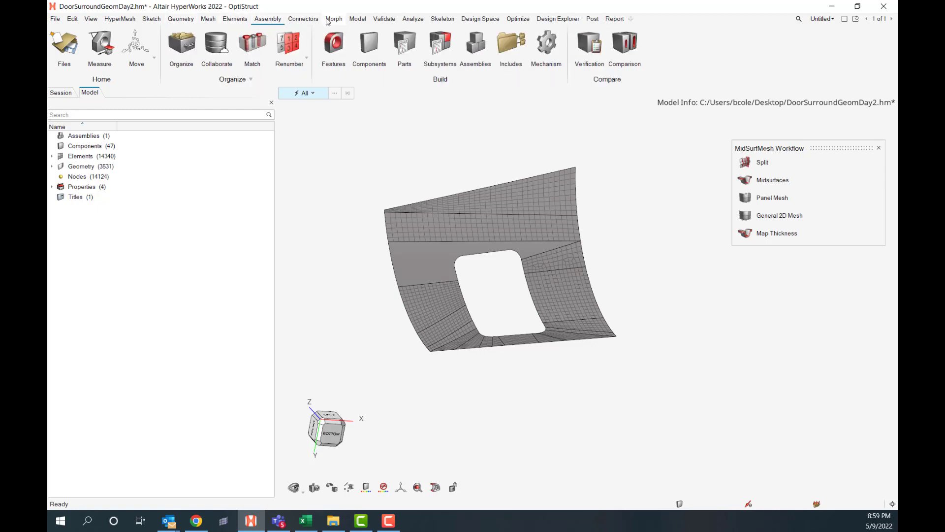
pyautogui.moveTo(523, 20)
pyautogui.click(558, 19)
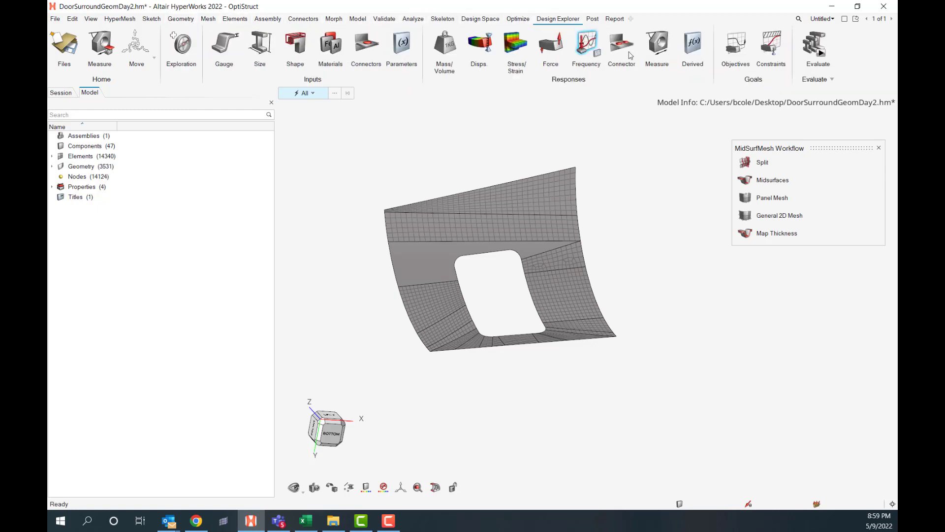
pyautogui.click(782, 169)
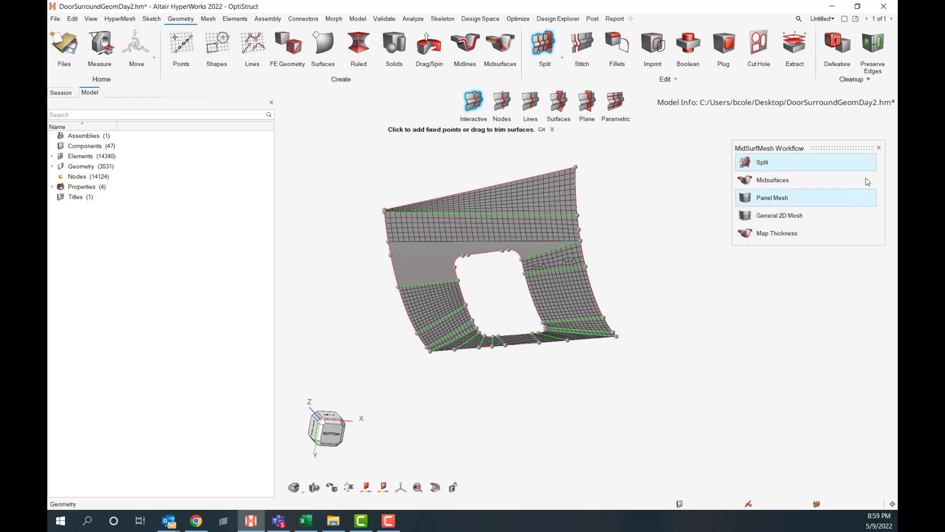
pyautogui.click(879, 148)
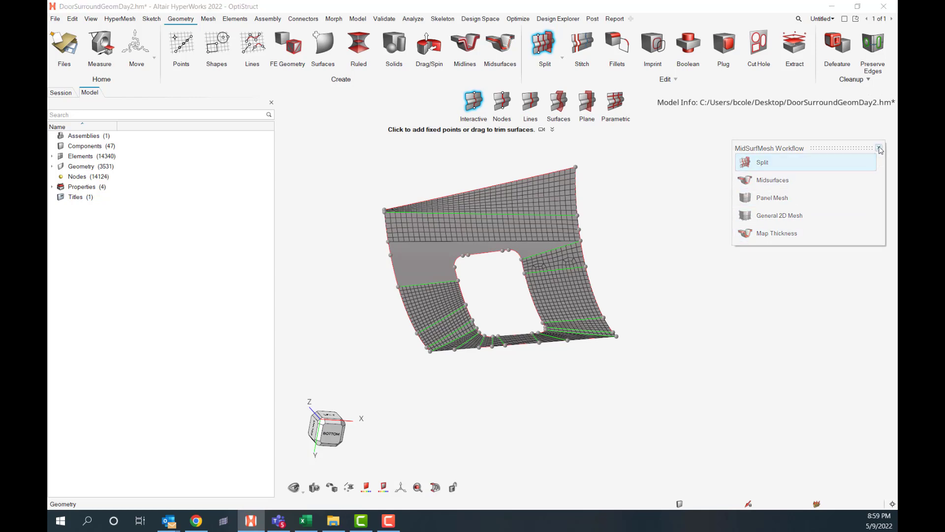